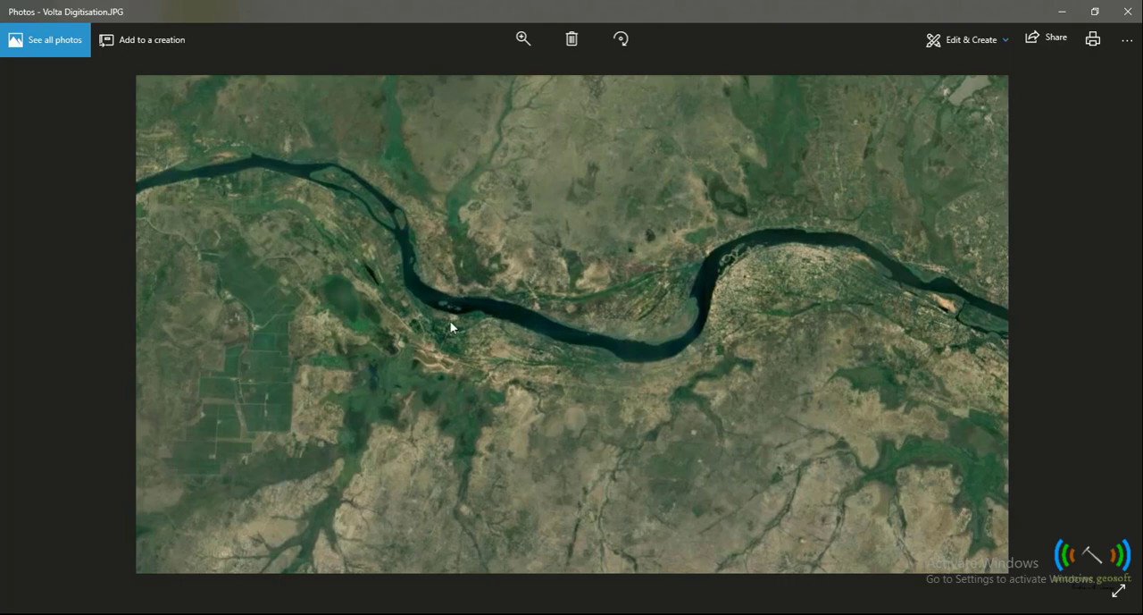
# - View the Farmlands Digitisation image in Photos and switch to MapInfo Pro
pyautogui.press('Left')
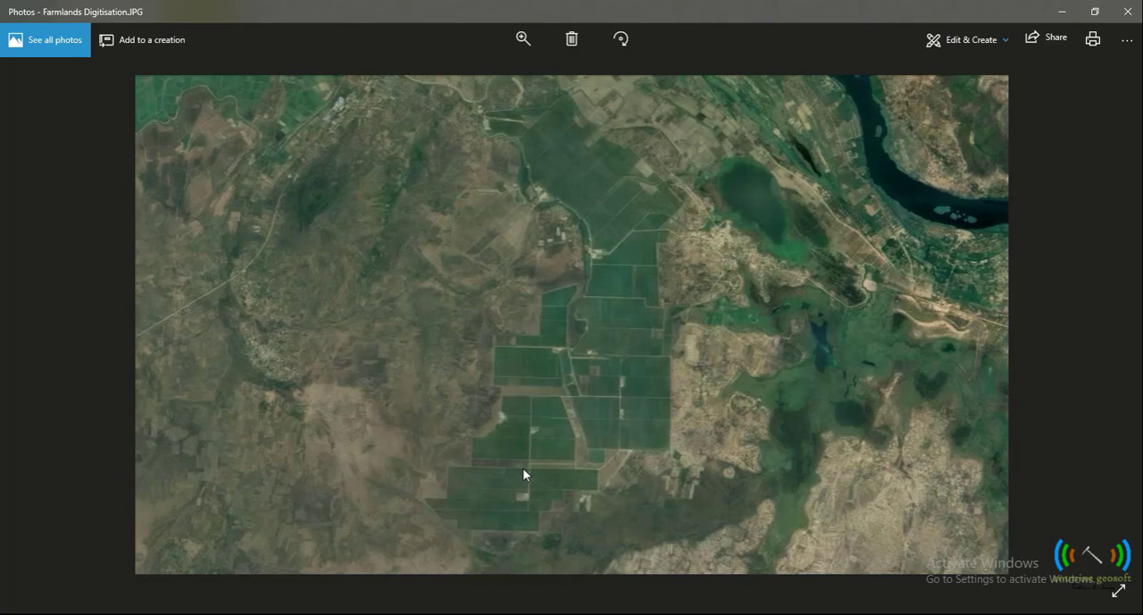
pyautogui.click(469, 613)
pyautogui.click(452, 613)
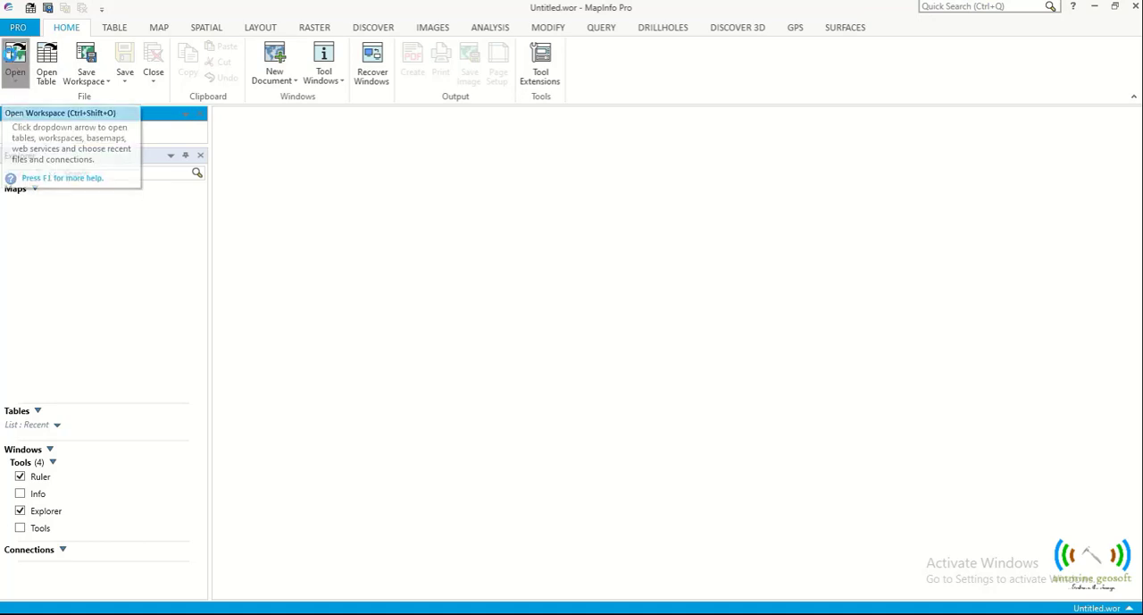
# - Open a file using the standard places and browse to the folder D:\KROW\Contract\Antmine GeoSoft\Youtube
pyautogui.click(11, 53)
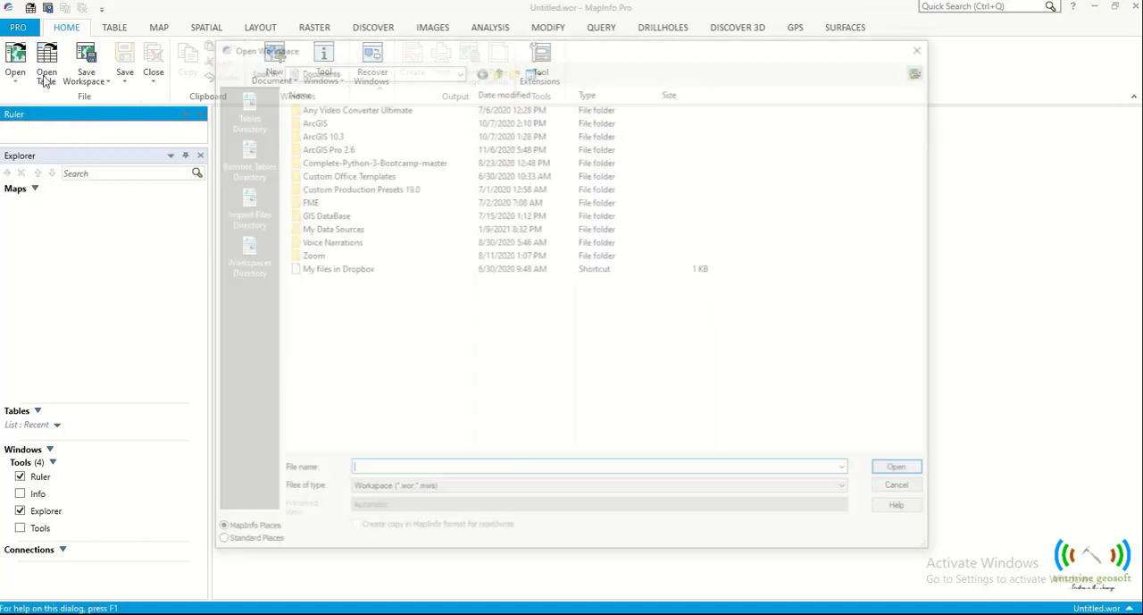
pyautogui.click(220, 545)
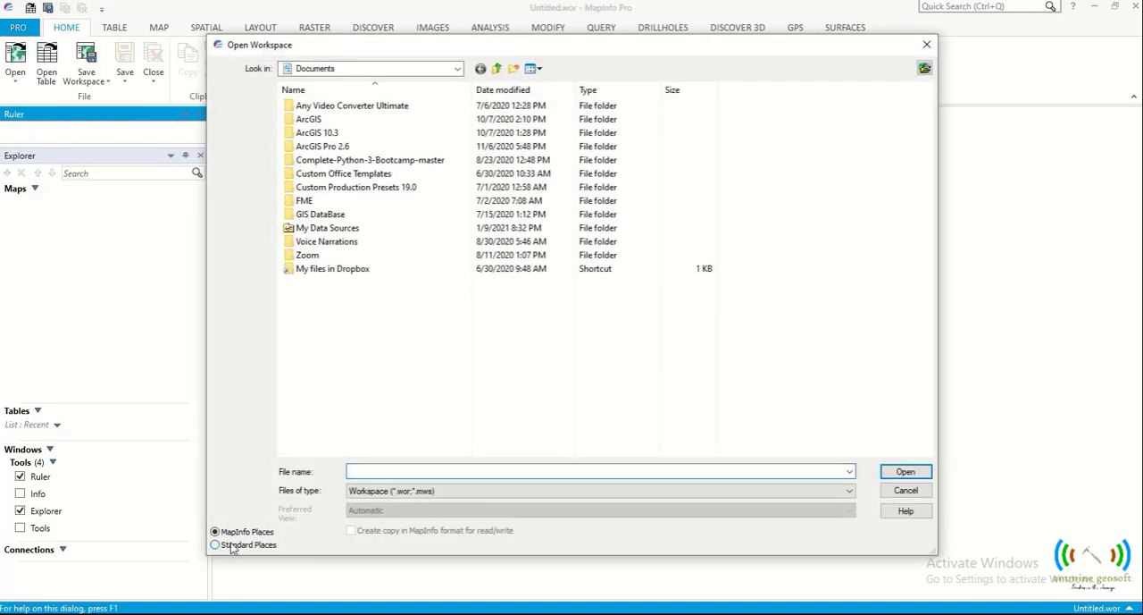
pyautogui.click(242, 234)
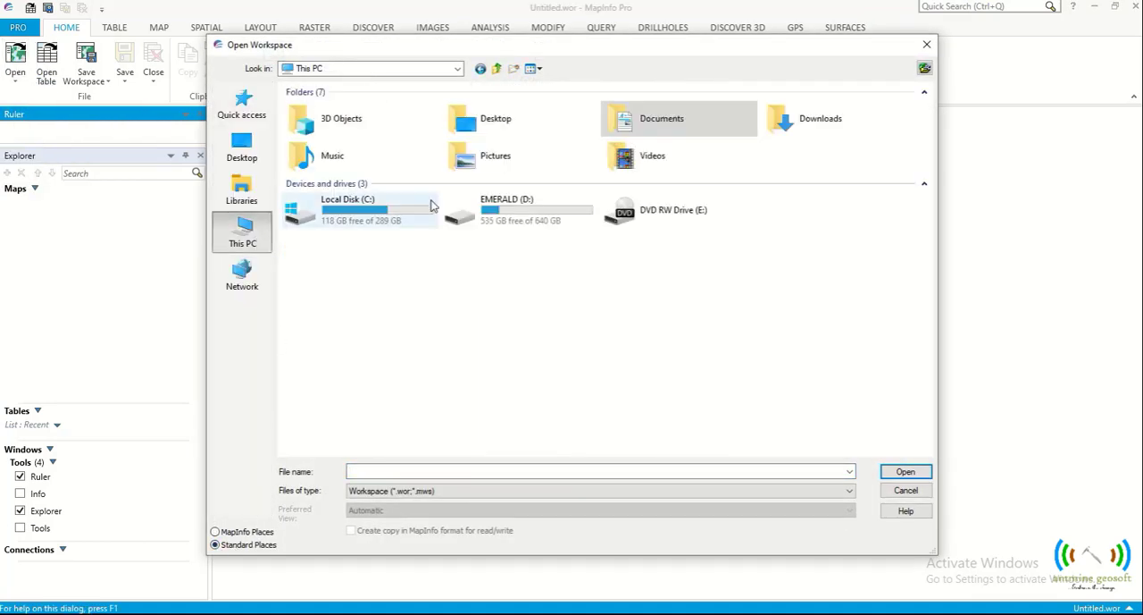
pyautogui.doubleClick(531, 232)
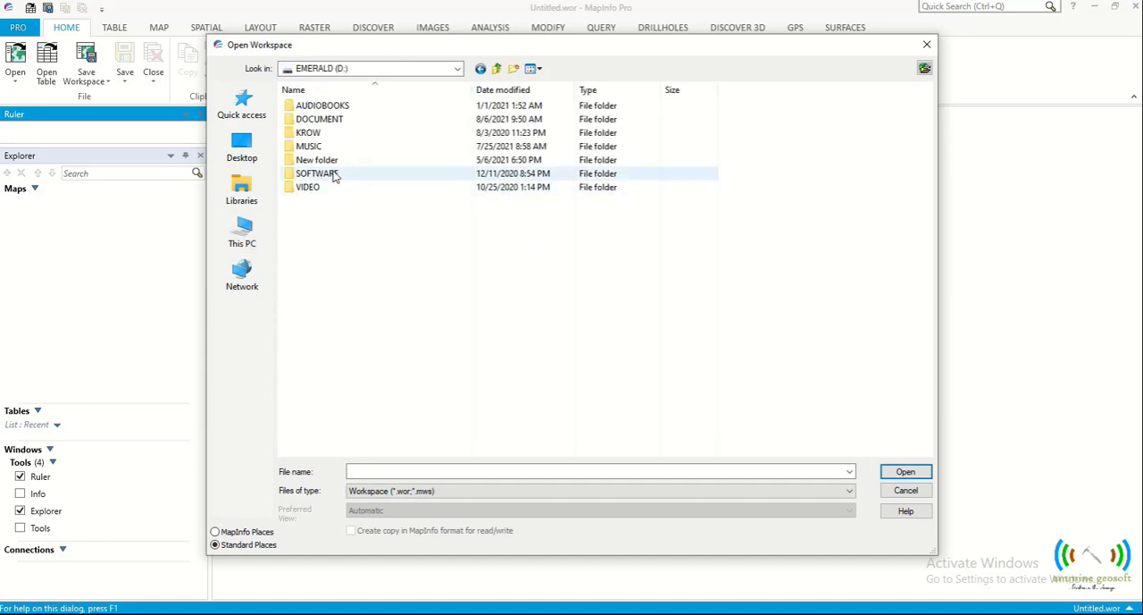
pyautogui.doubleClick(317, 133)
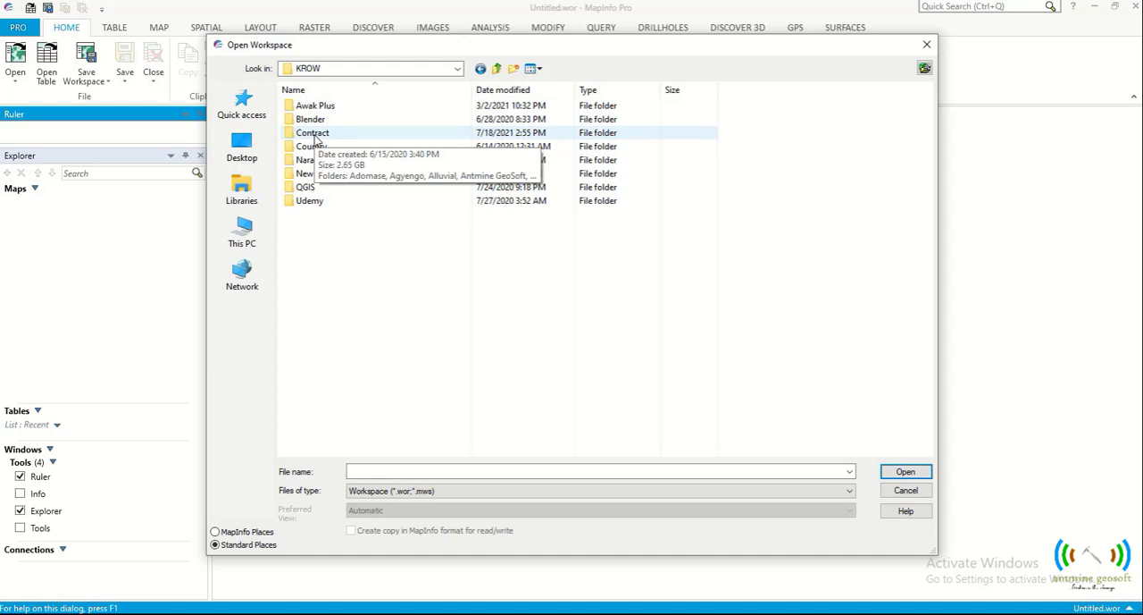
pyautogui.doubleClick(315, 134)
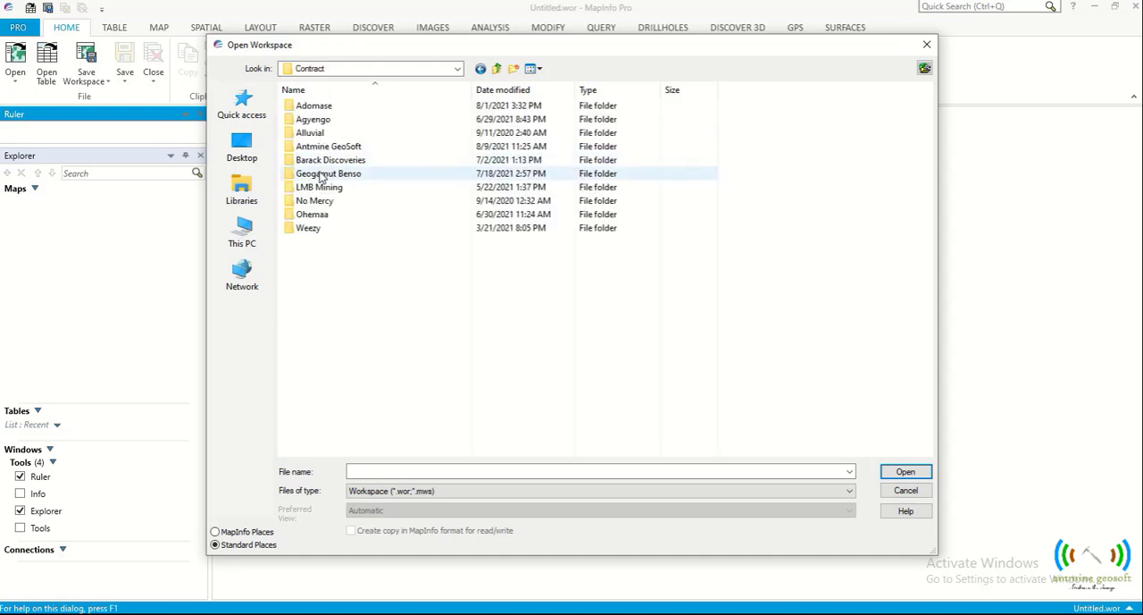
pyautogui.doubleClick(313, 147)
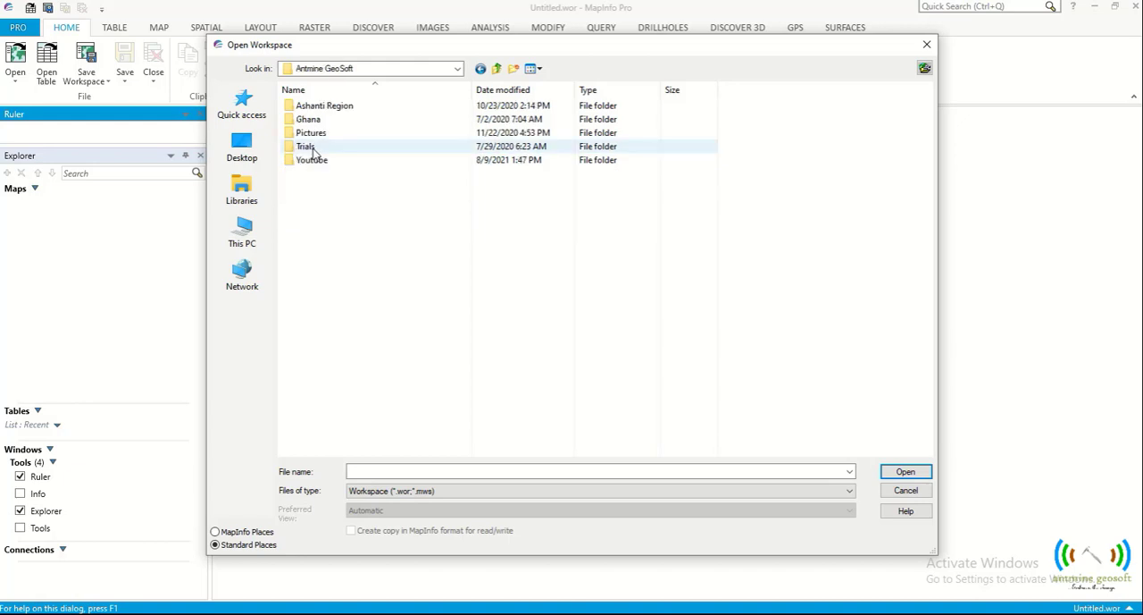
pyautogui.doubleClick(311, 161)
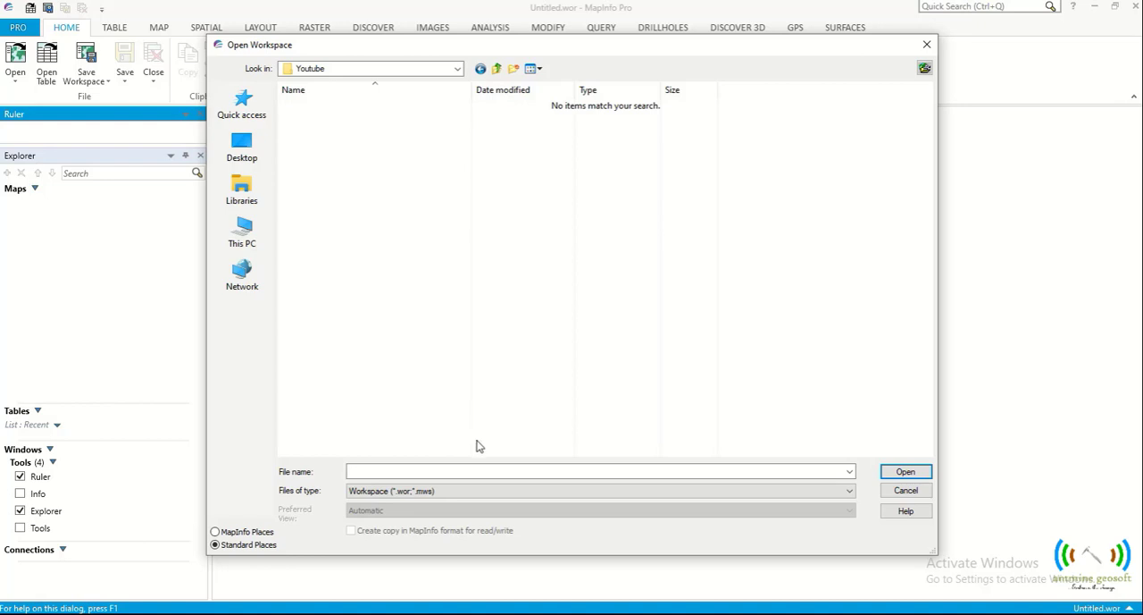
# - Filter the files to Raster Image and open Farmlands Digitisation with Current Mapper as the preferred view
pyautogui.click(496, 491)
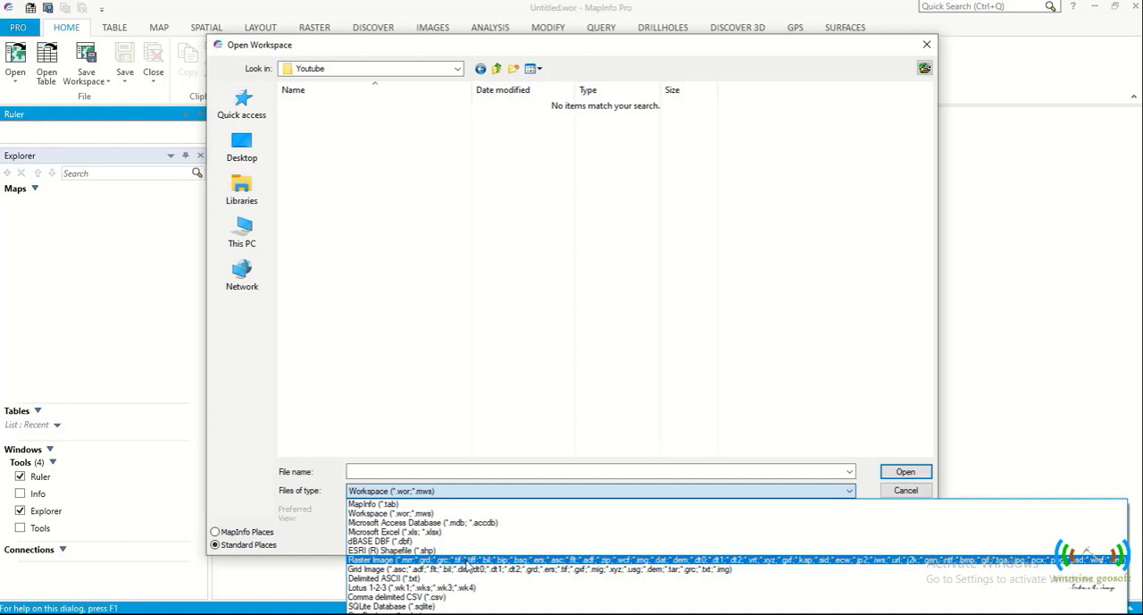
pyautogui.click(468, 561)
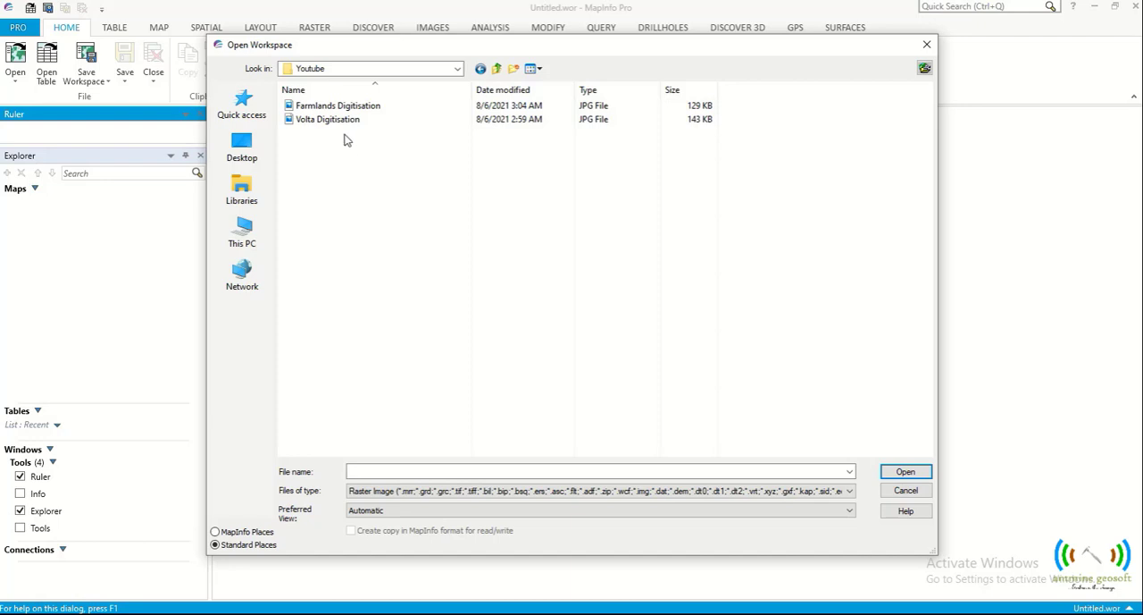
pyautogui.click(340, 107)
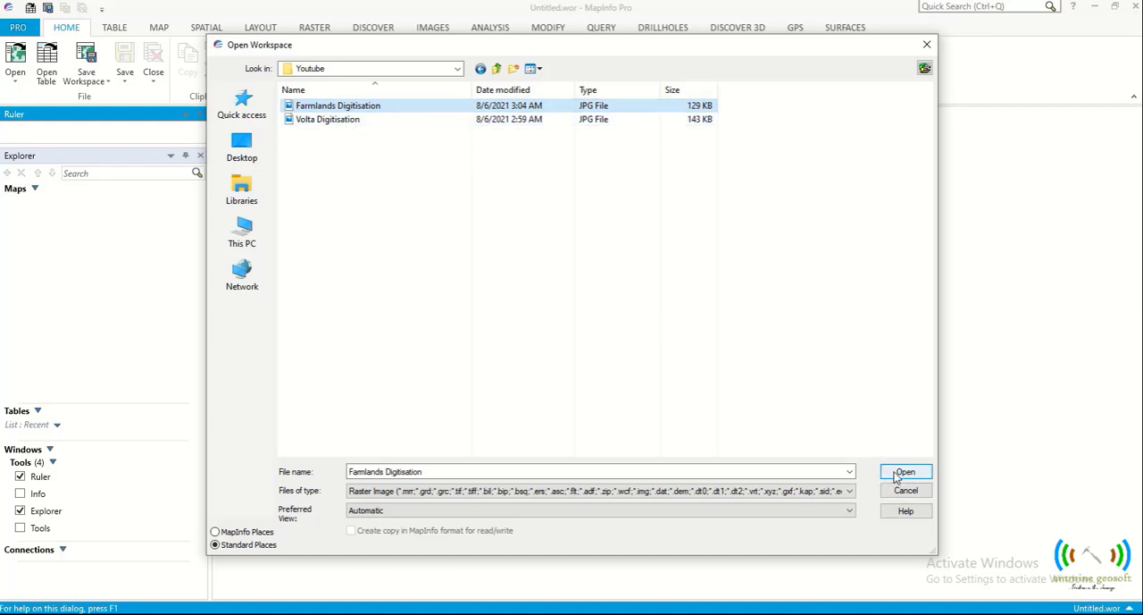
pyautogui.click(823, 512)
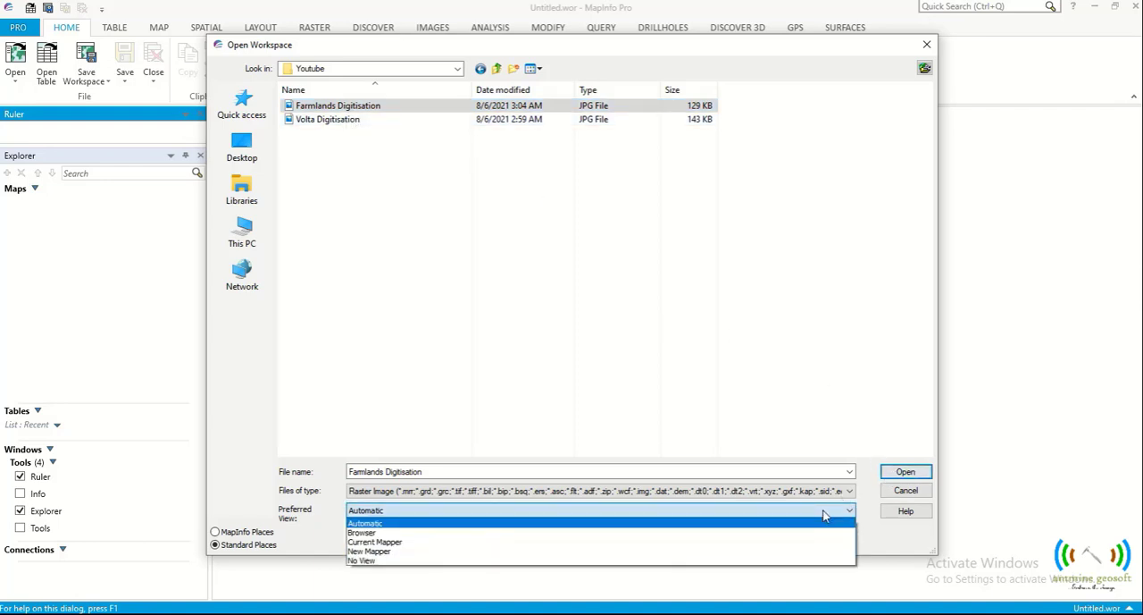
pyautogui.click(778, 542)
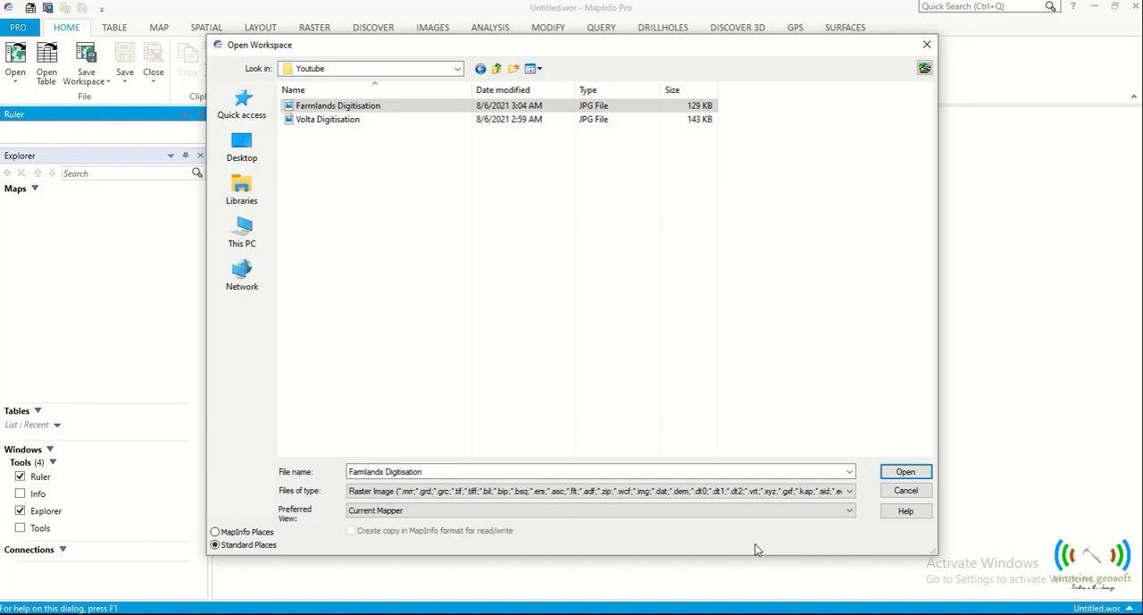
pyautogui.click(893, 469)
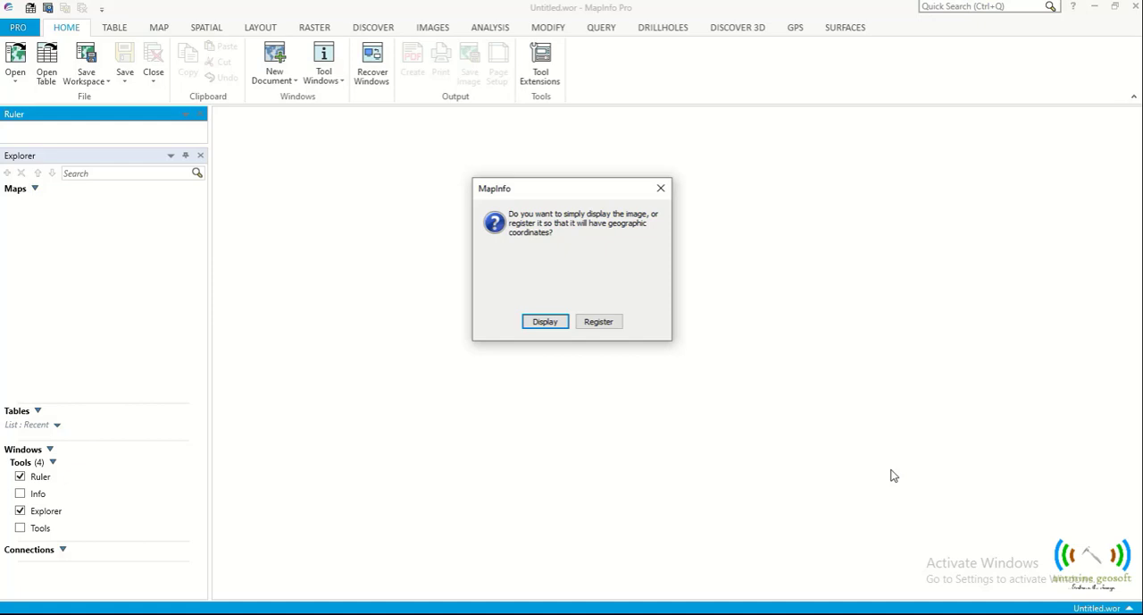
# - Choose to register the image and place the first control point at the image's upper-left corner
pyautogui.click(598, 322)
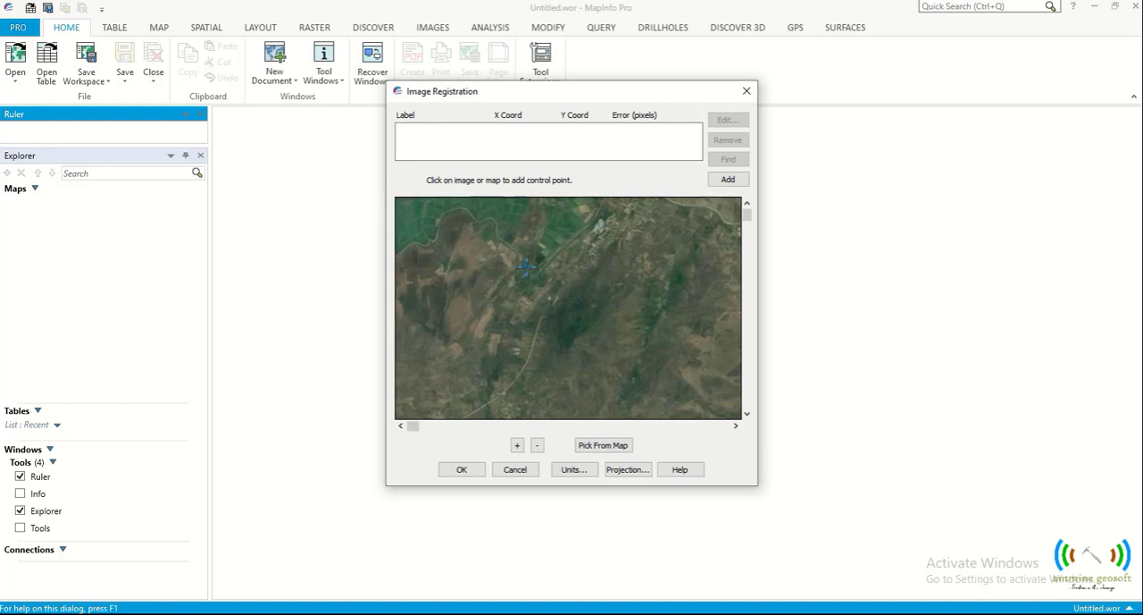
pyautogui.click(397, 198)
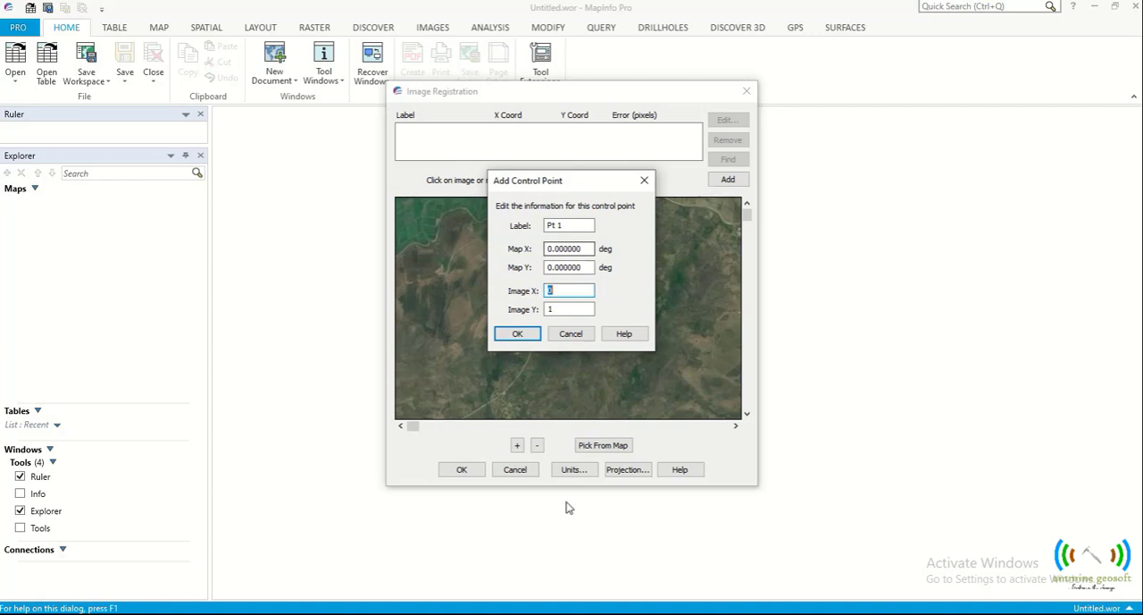
pyautogui.hotkey('alt', 'Tab')
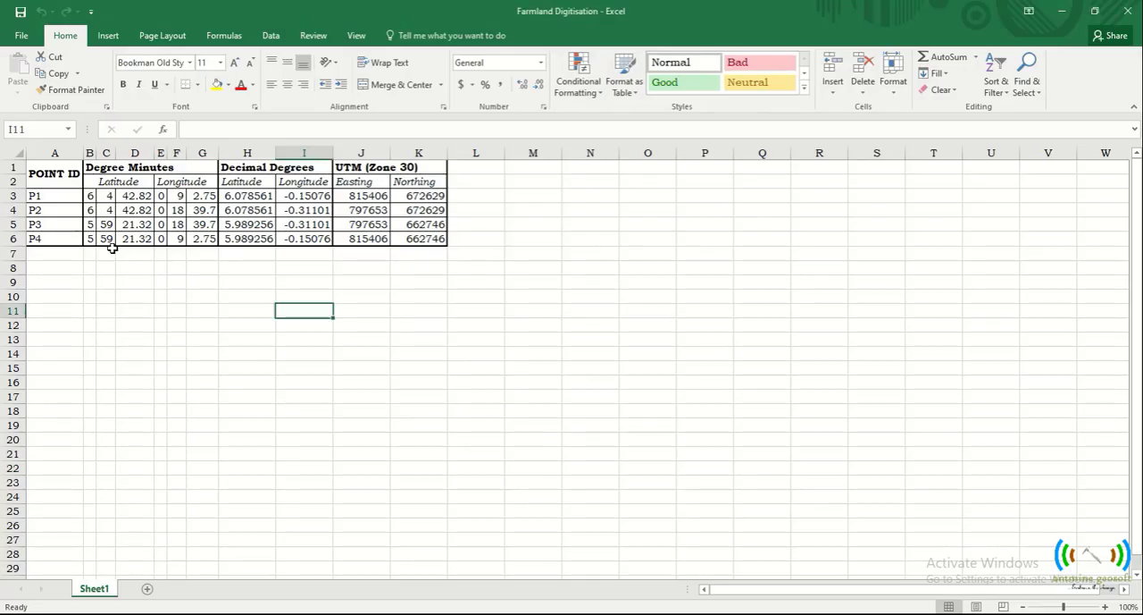
pyautogui.click(231, 197)
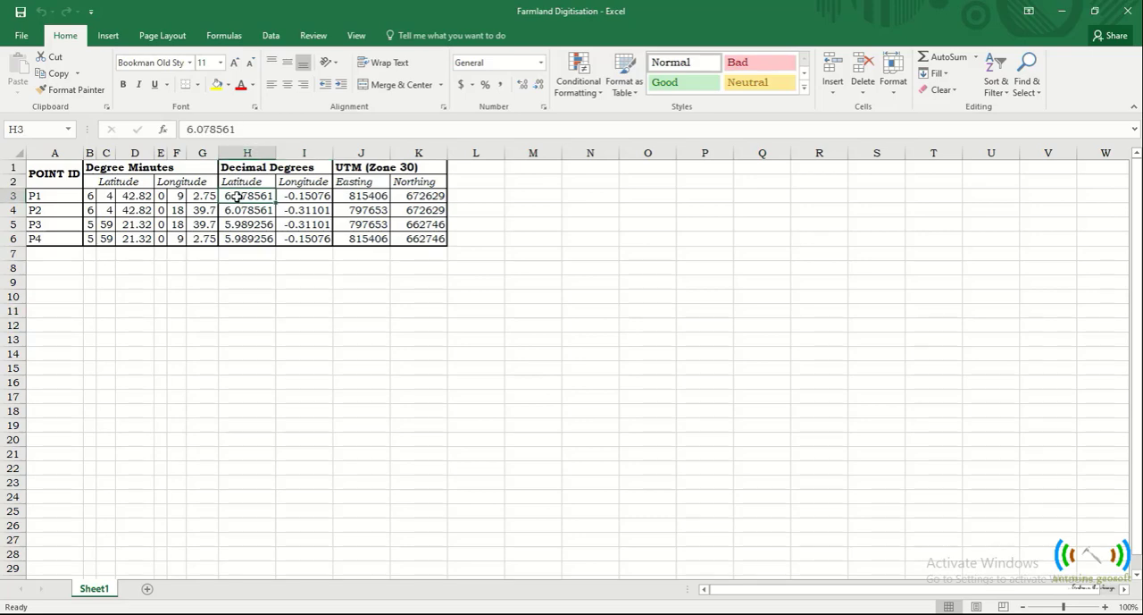
pyautogui.rightClick(236, 197)
pyautogui.click(270, 223)
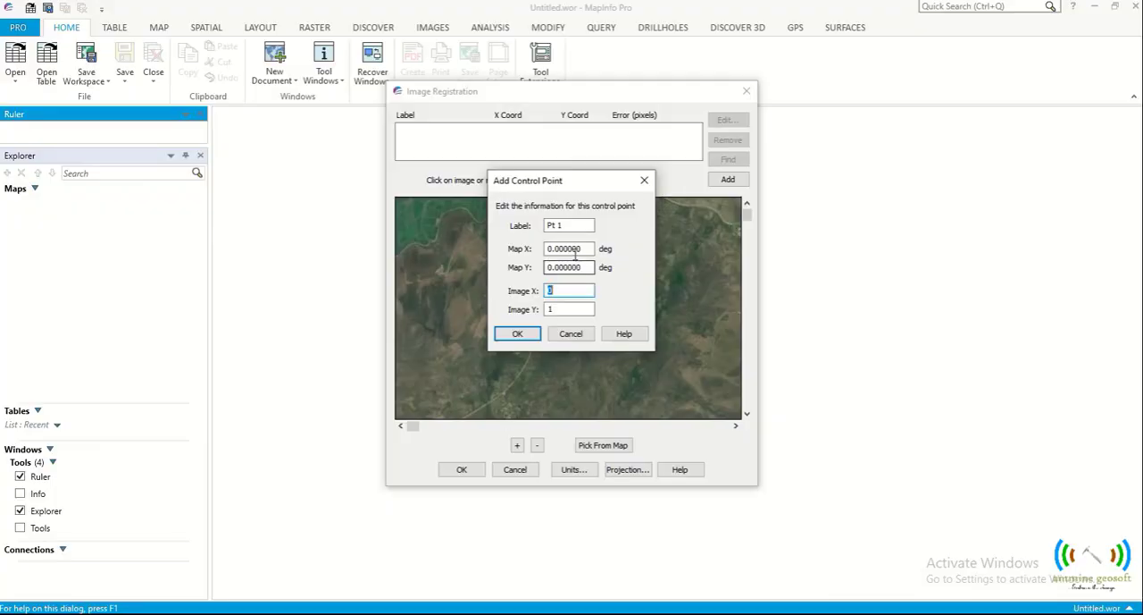
pyautogui.click(584, 249)
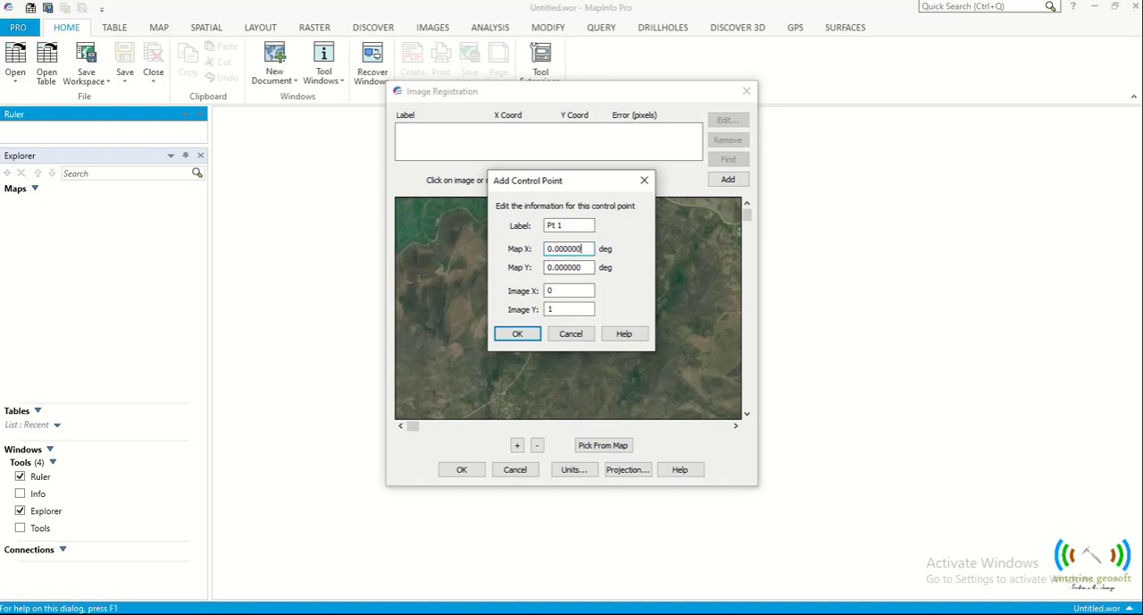
# - Copy P1's decimal-degree longitude from the Excel sheet and set Map X of control point Pt 1 to -0.150764 in MapInfo Pro
pyautogui.hotkey('alt', 'Tab')
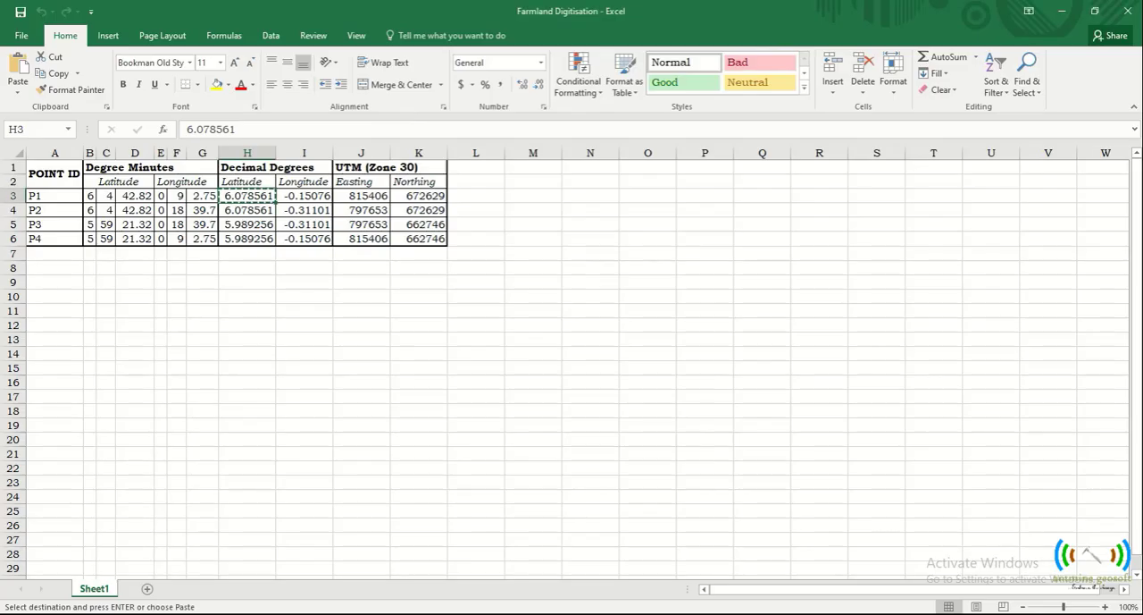
pyautogui.click(293, 196)
pyautogui.rightClick(295, 197)
pyautogui.click(329, 223)
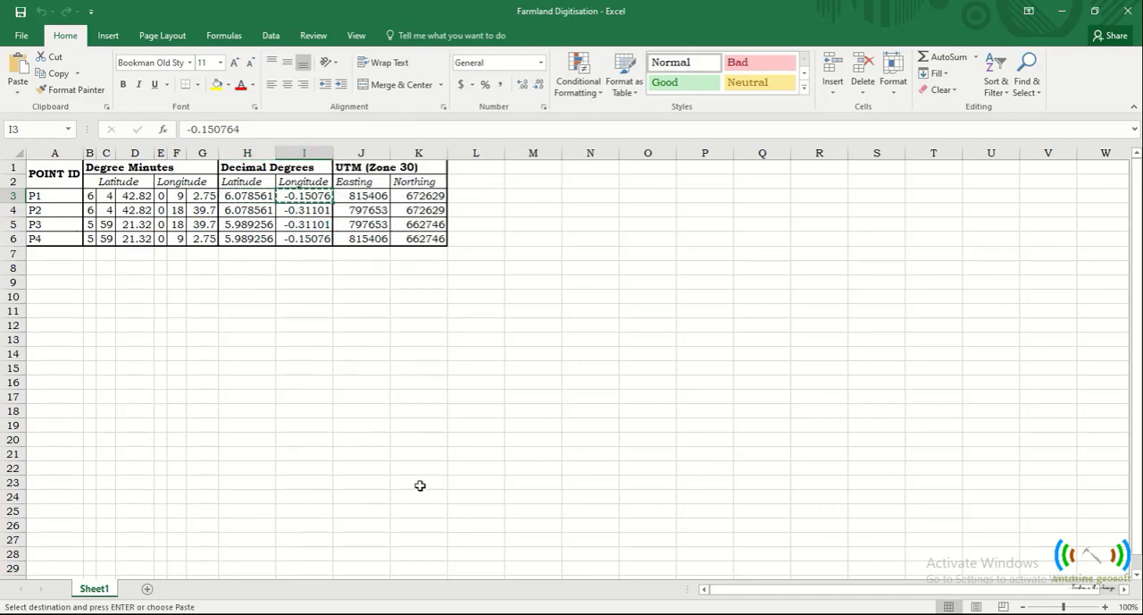
pyautogui.hotkey('alt', 'Tab')
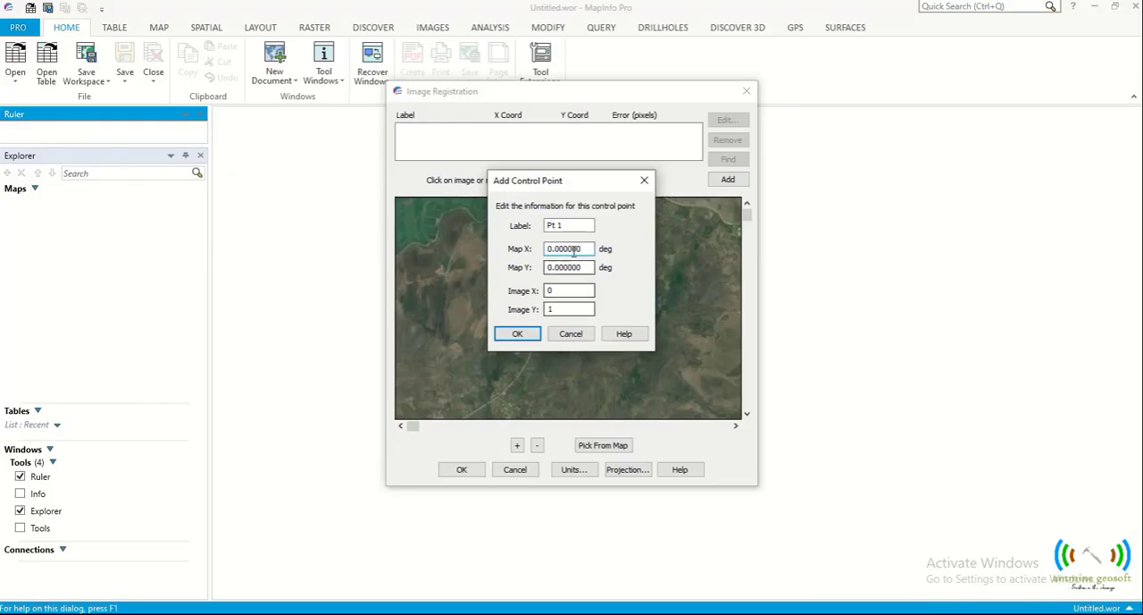
pyautogui.moveTo(581, 250); pyautogui.dragTo(547, 249)
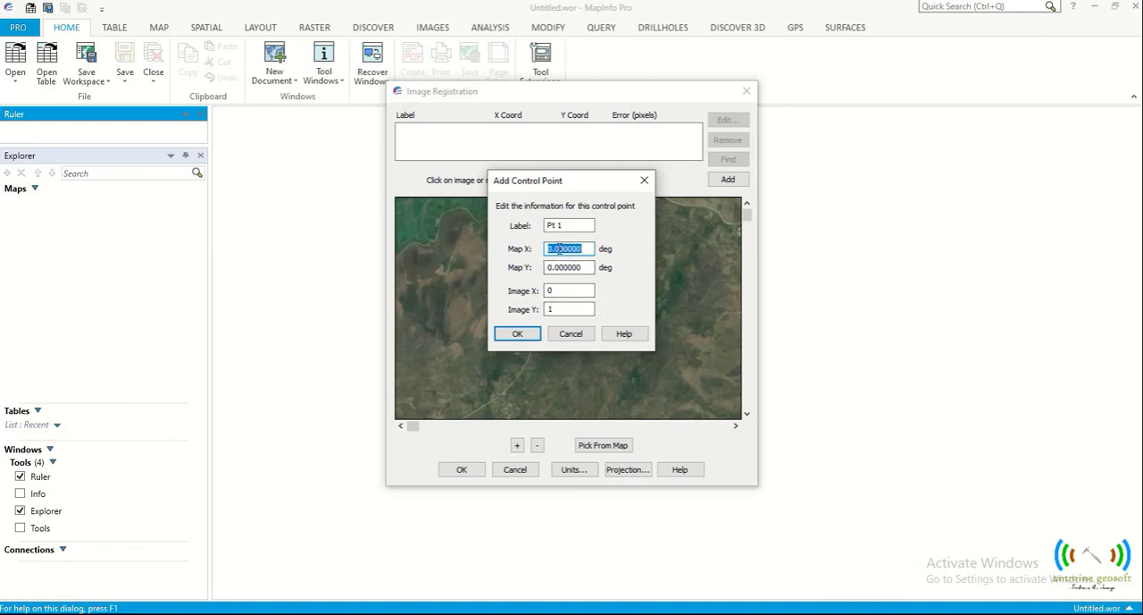
pyautogui.rightClick(558, 250)
pyautogui.click(523, 311)
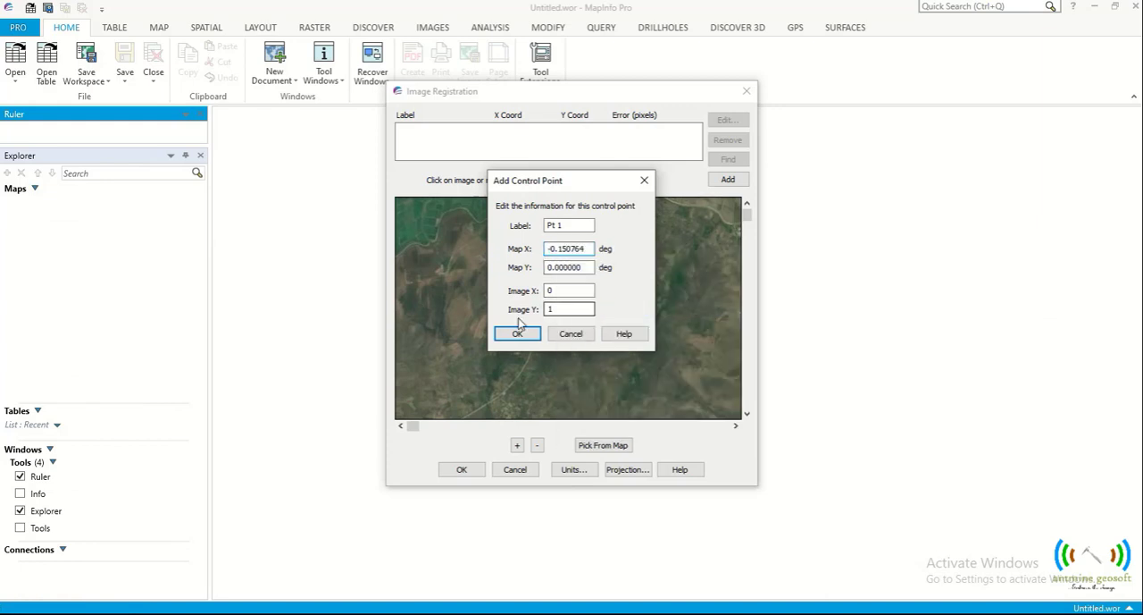
# - Copy P1's decimal-degree latitude from the Excel sheet, set Map Y of Pt 1 to 6.078561 in MapInfo Pro and accept the point
pyautogui.hotkey('alt', 'Tab')
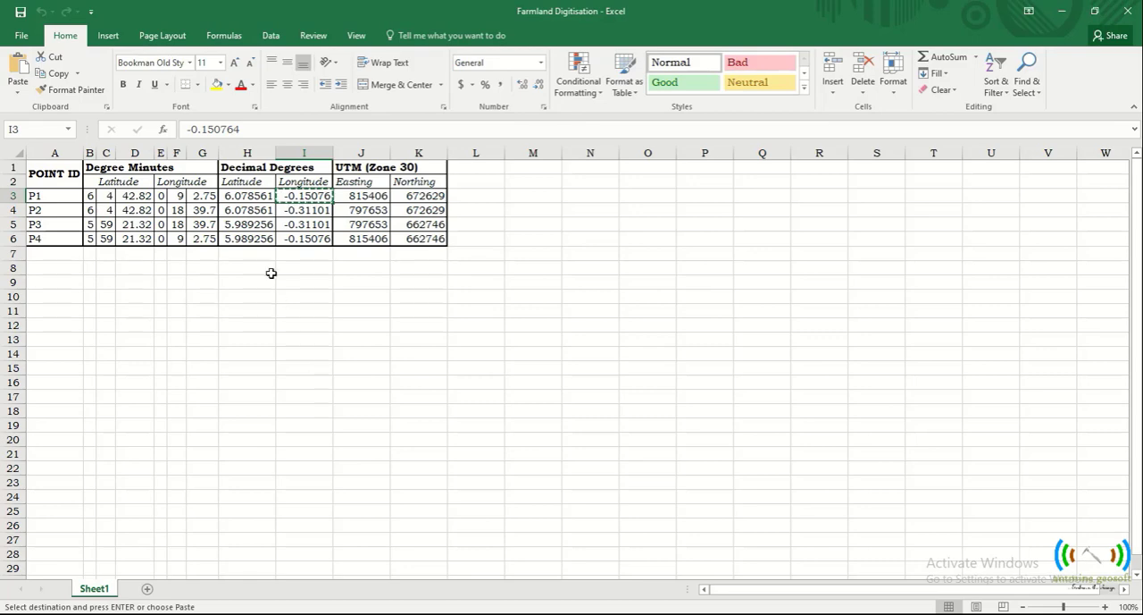
pyautogui.click(255, 196)
pyautogui.rightClick(255, 197)
pyautogui.click(278, 224)
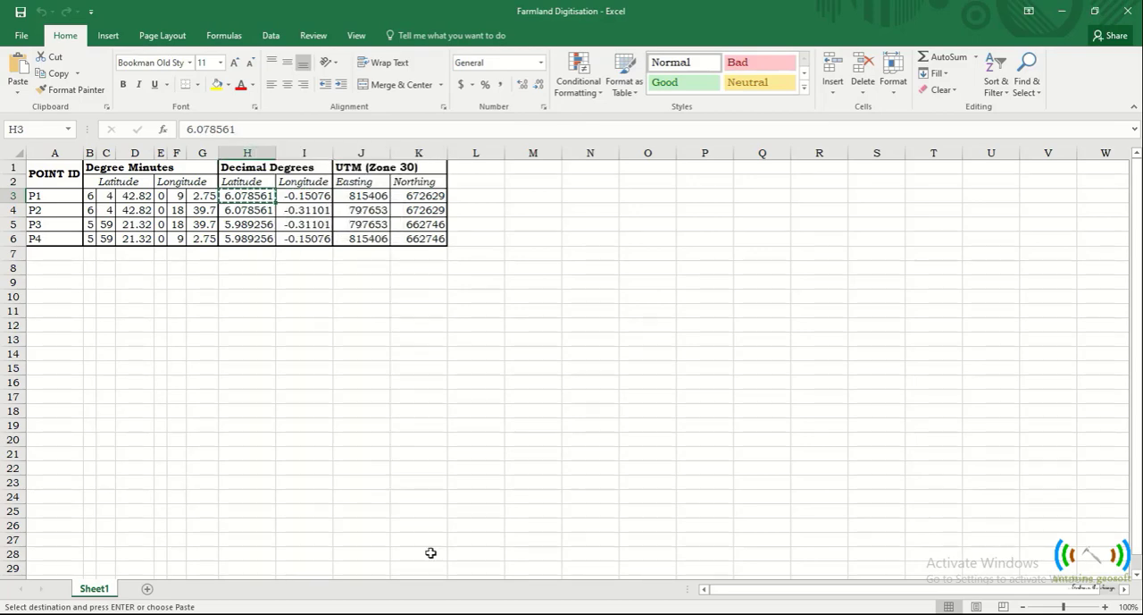
pyautogui.moveTo(508, 614)
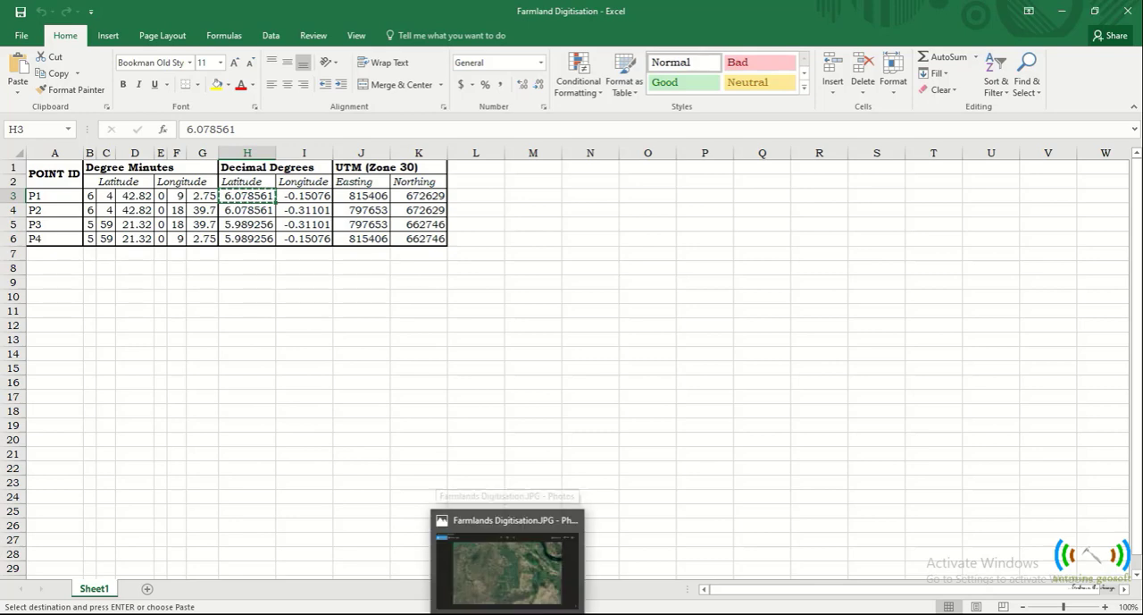
pyautogui.moveTo(496, 591)
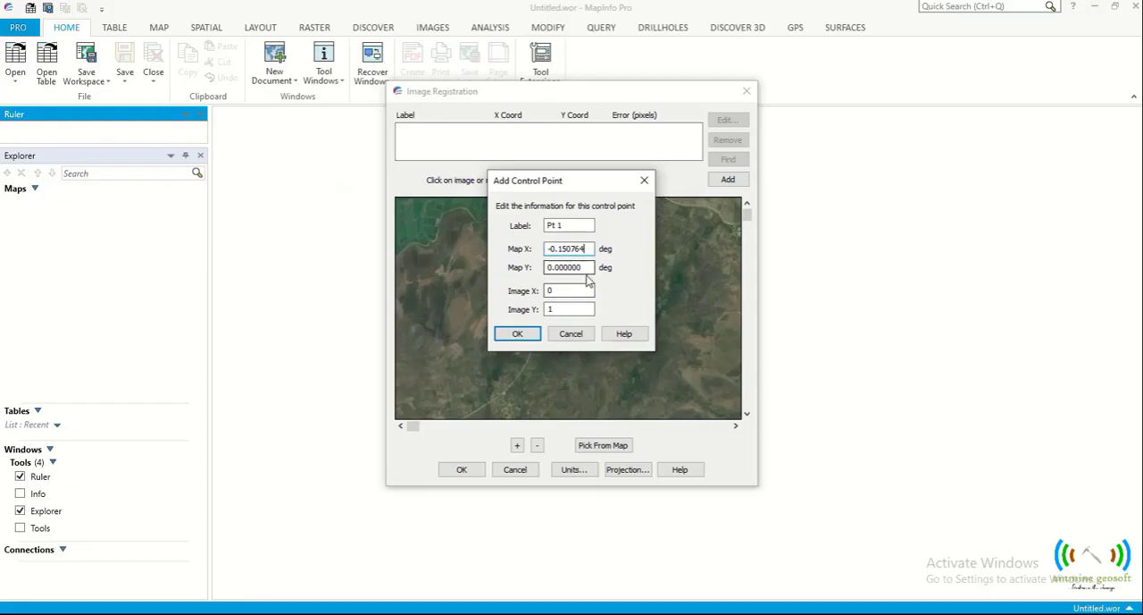
pyautogui.doubleClick(564, 267)
pyautogui.rightClick(582, 266)
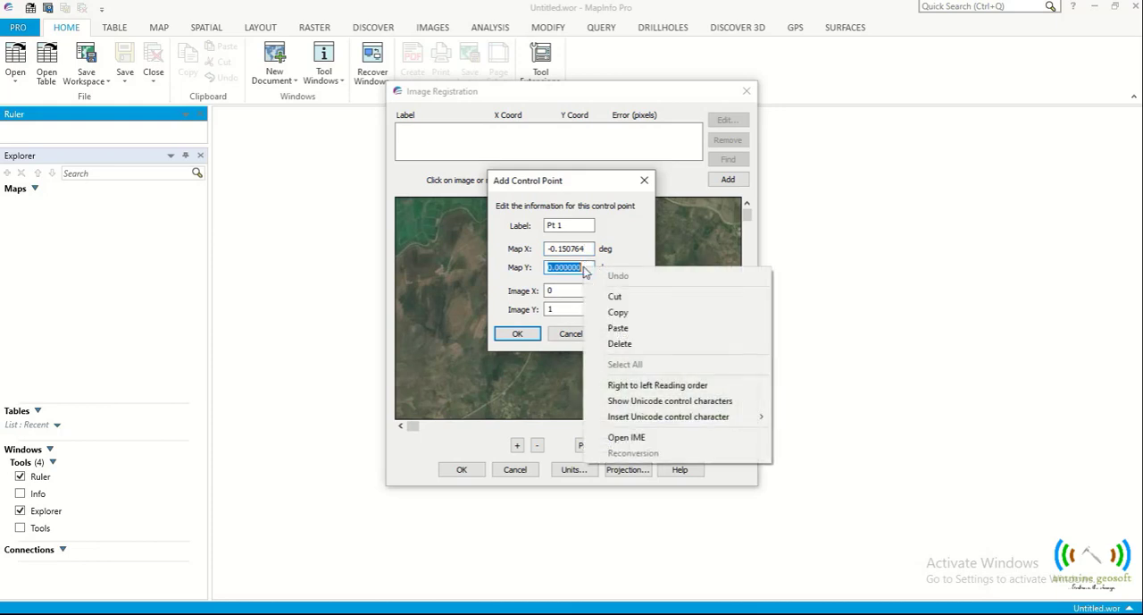
pyautogui.click(625, 327)
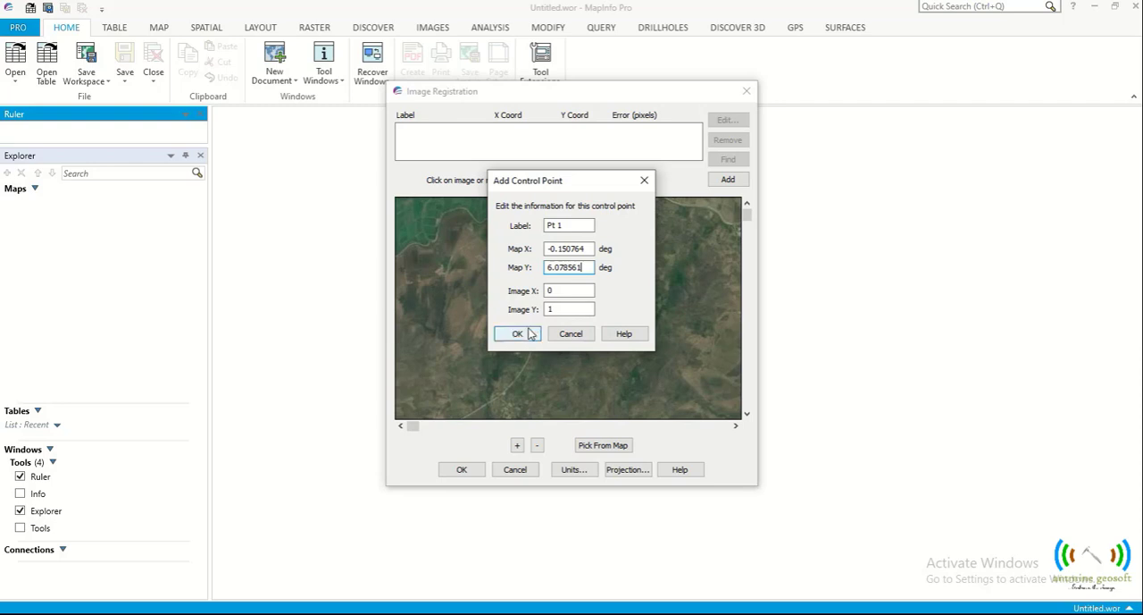
pyautogui.click(526, 334)
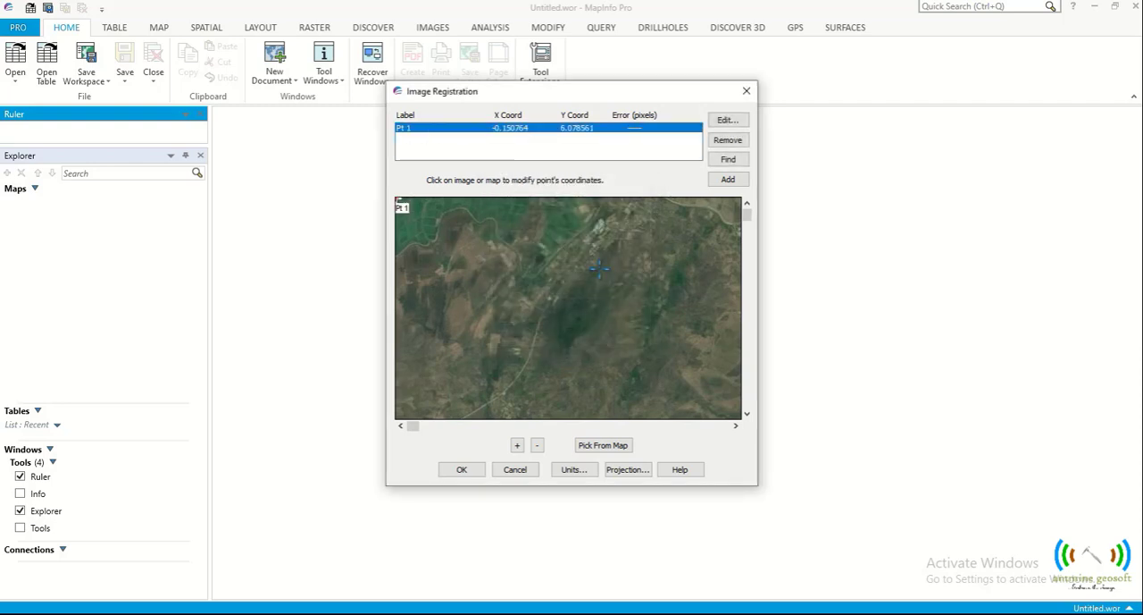
# - Add a second control point, Pt 2, at the image's upper-right corner
pyautogui.click(734, 428)
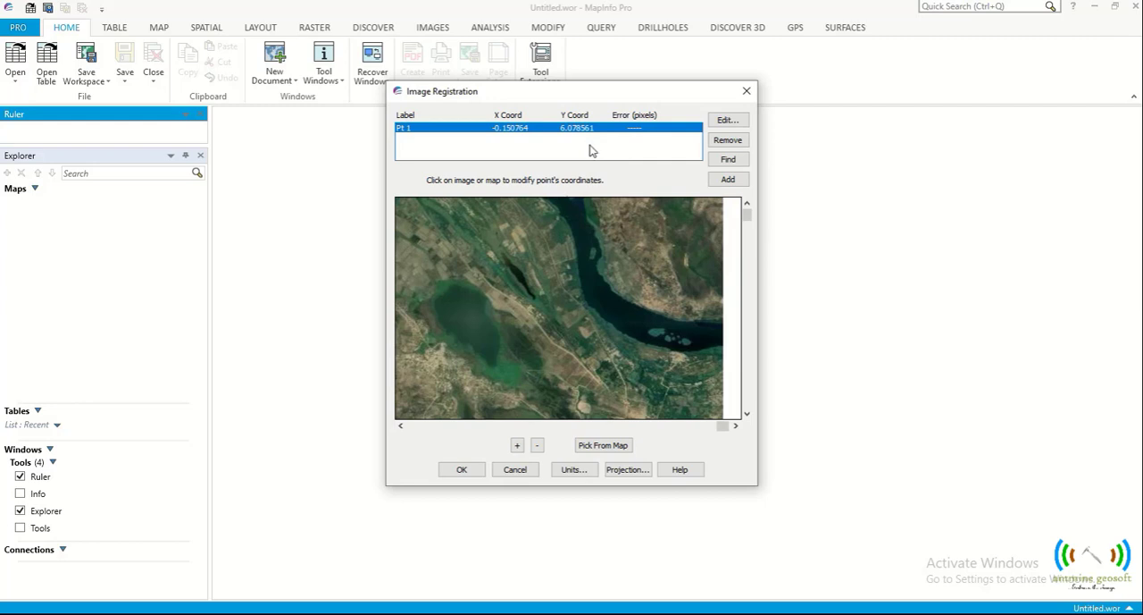
pyautogui.click(728, 181)
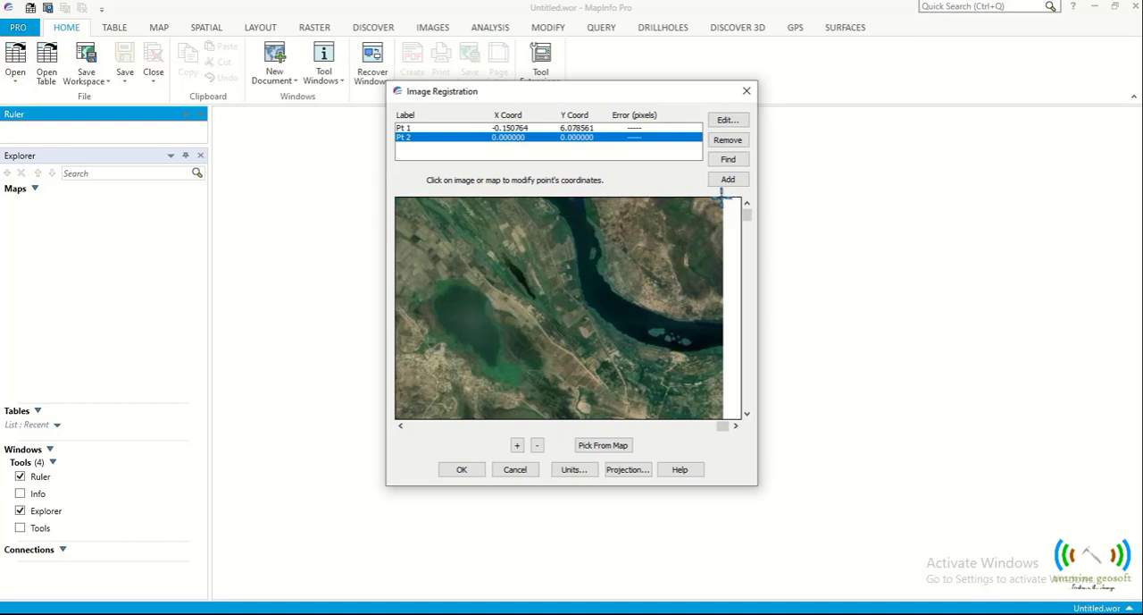
pyautogui.click(724, 198)
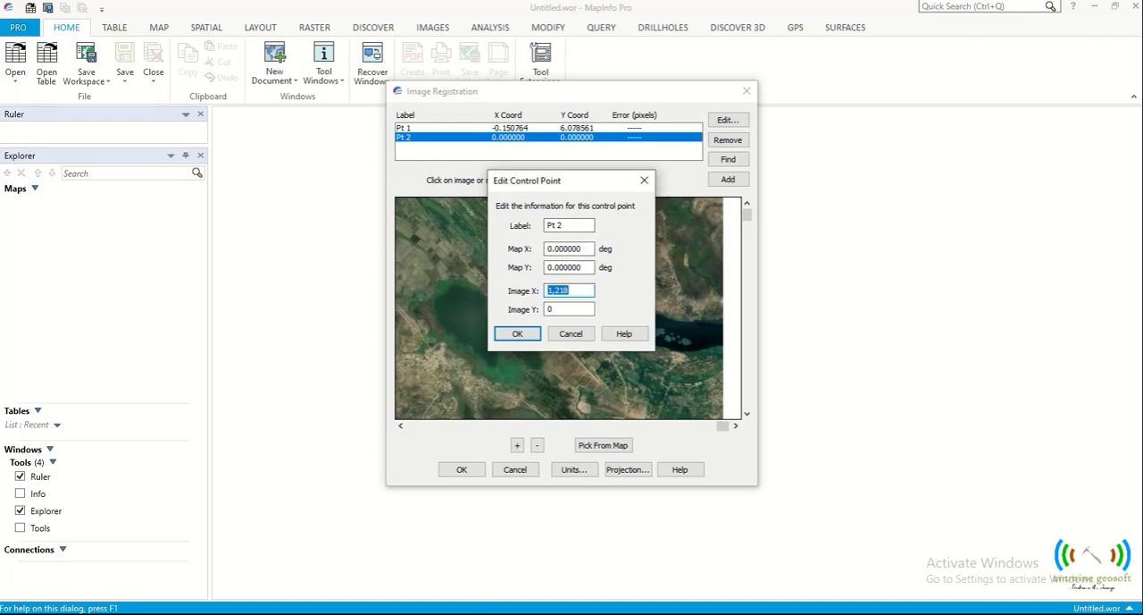
# - Copy P2's decimal-degree longitude from the Excel sheet and set Map X of control point Pt 2 to -0.311014 in MapInfo Pro
pyautogui.hotkey('alt', 'Tab')
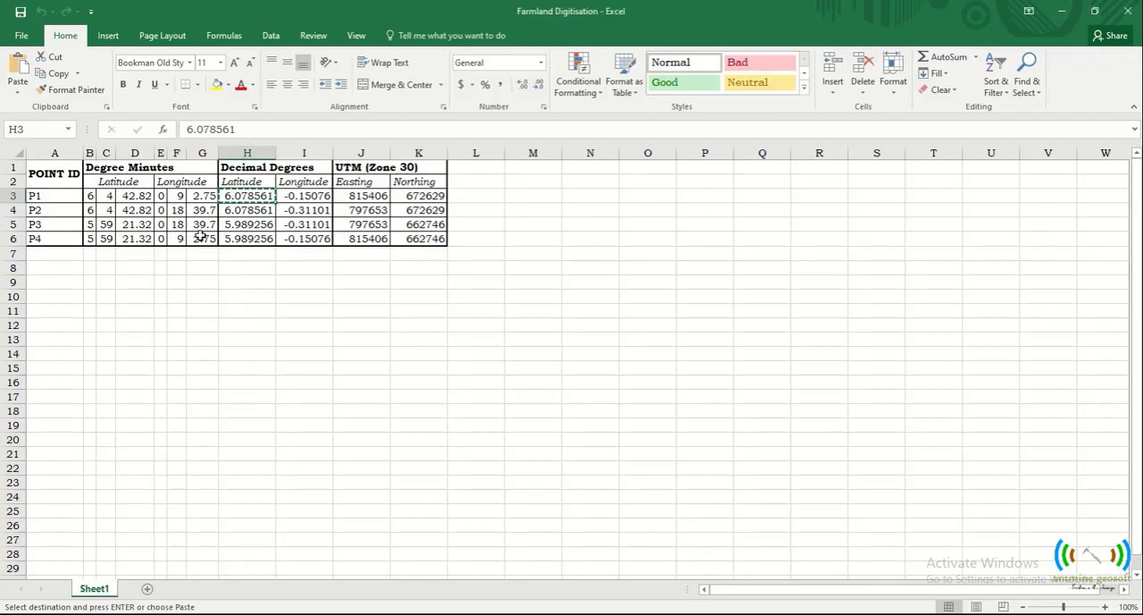
pyautogui.rightClick(309, 213)
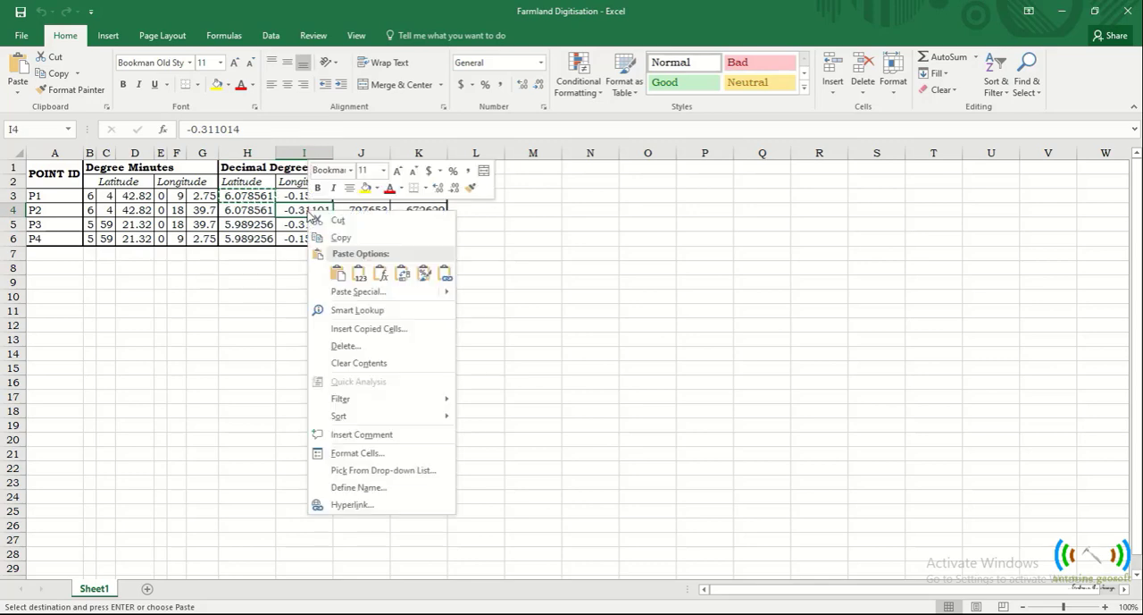
pyautogui.click(329, 237)
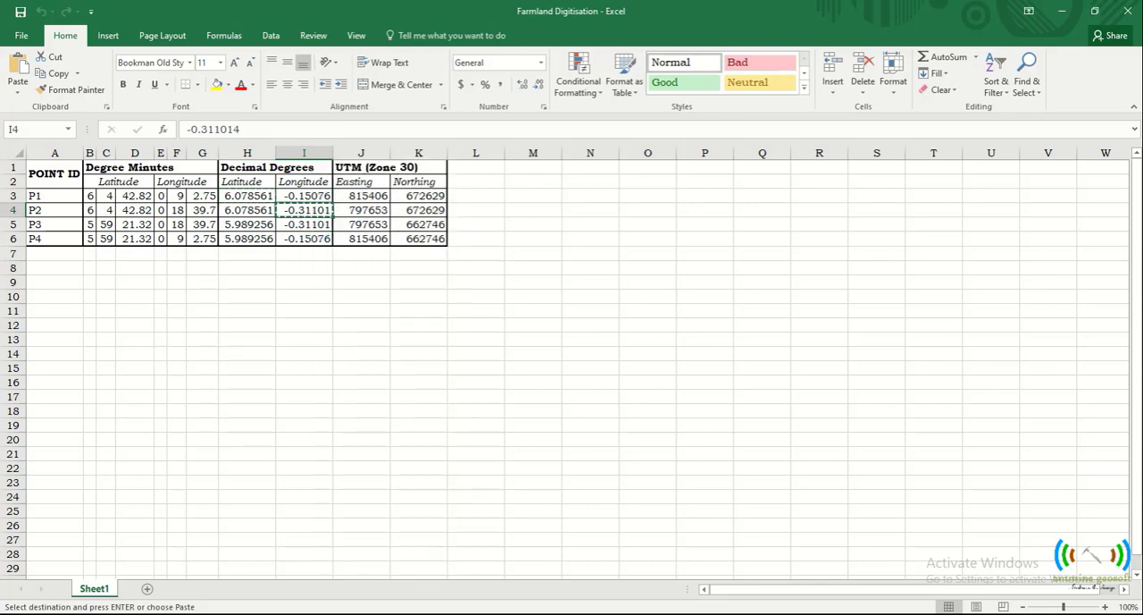
pyautogui.hotkey('alt', 'Tab')
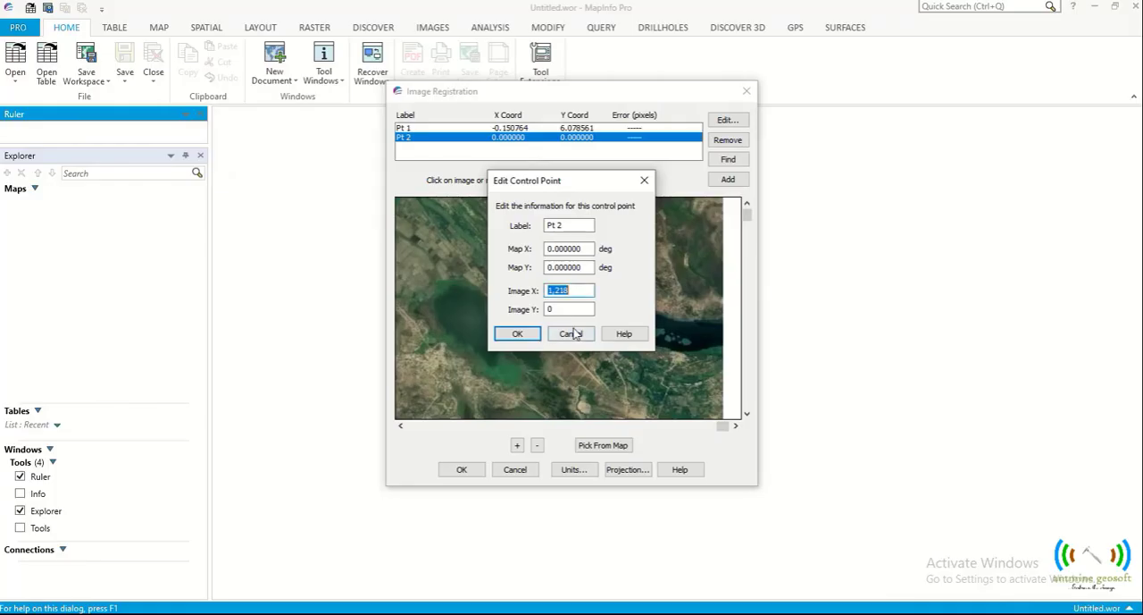
pyautogui.doubleClick(580, 249)
pyautogui.rightClick(580, 248)
pyautogui.click(619, 310)
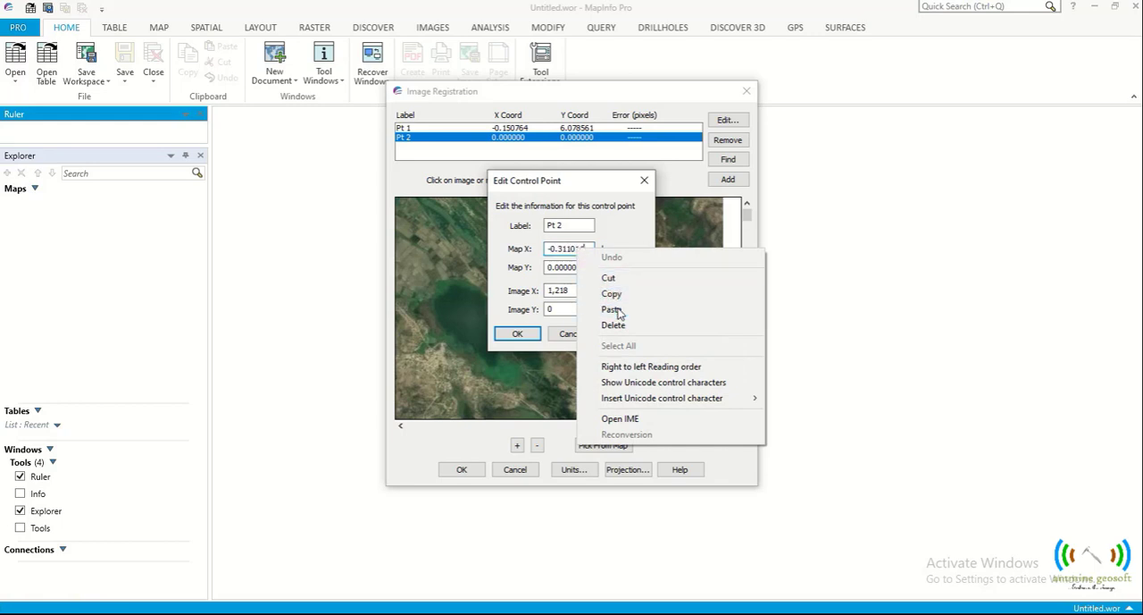
# - Copy P2's decimal-degree latitude from the Excel sheet, set Map Y of Pt 2 to 6.078561 in MapInfo Pro, then accept and recheck the point
pyautogui.hotkey('alt', 'Tab')
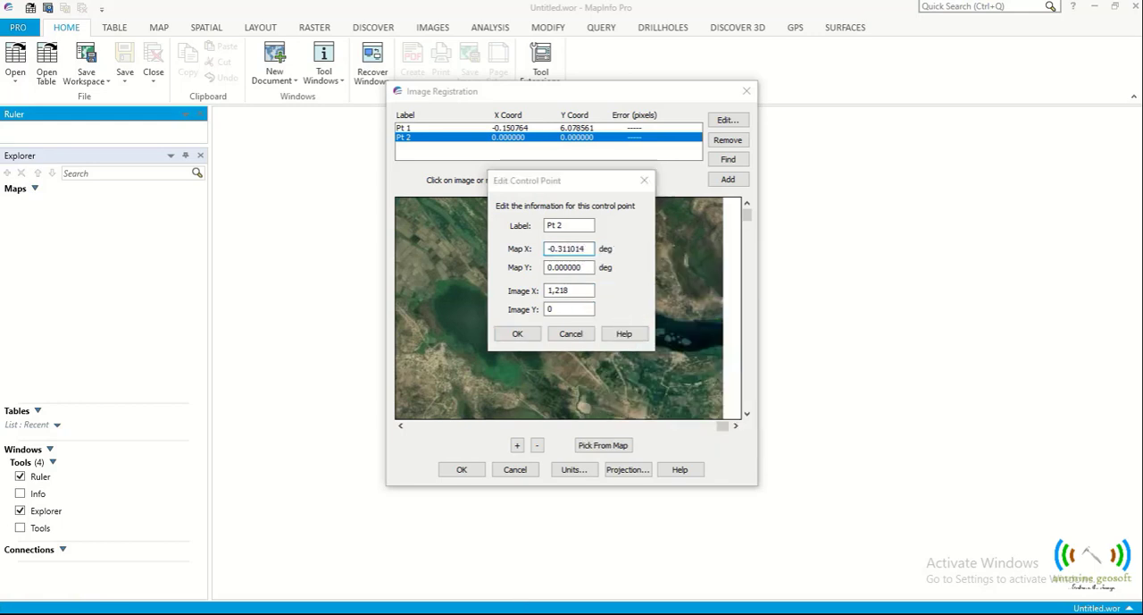
pyautogui.rightClick(247, 212)
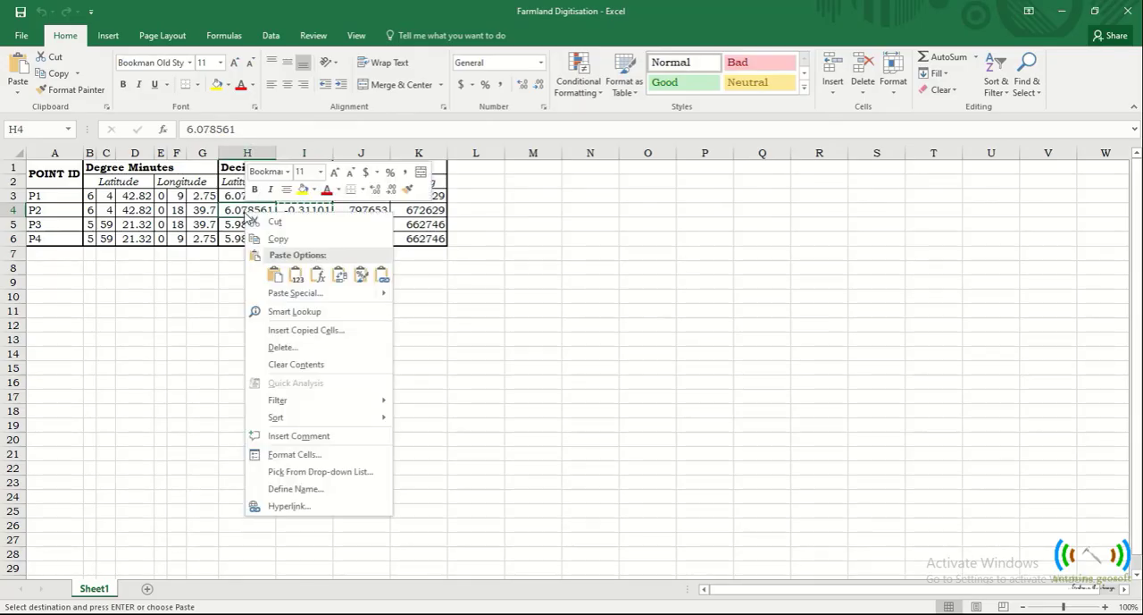
pyautogui.click(264, 237)
pyautogui.hotkey('alt', 'Tab')
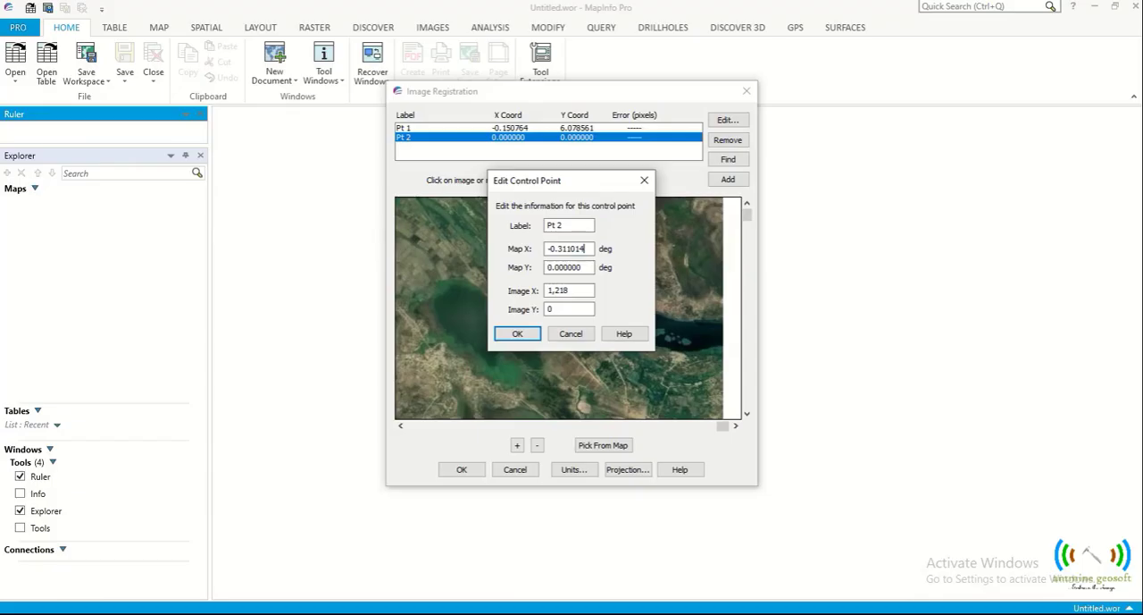
pyautogui.doubleClick(577, 267)
pyautogui.rightClick(579, 268)
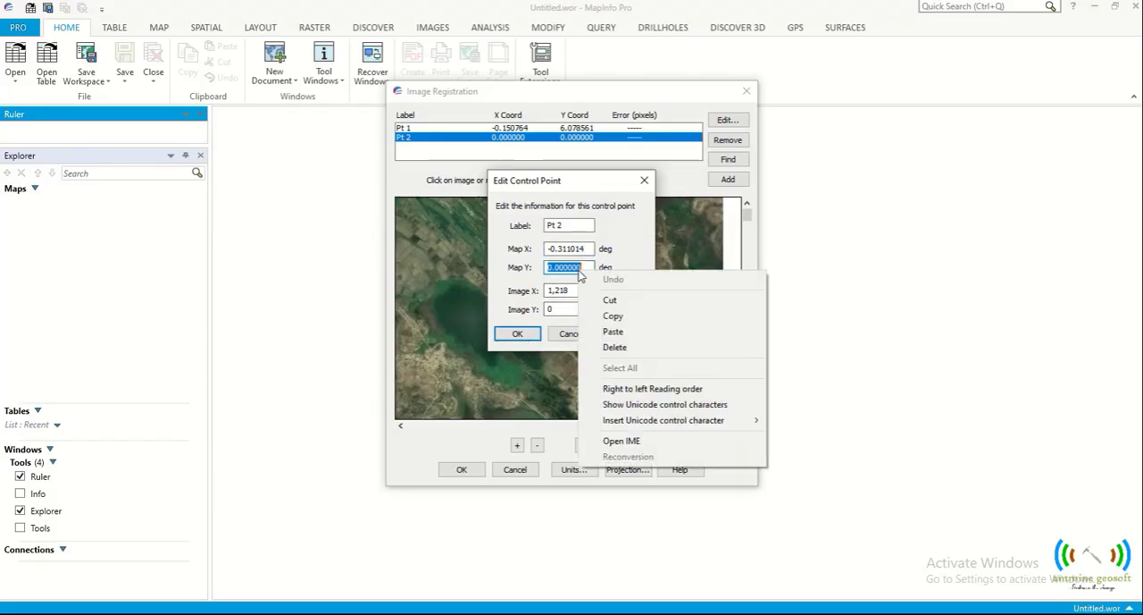
pyautogui.click(612, 331)
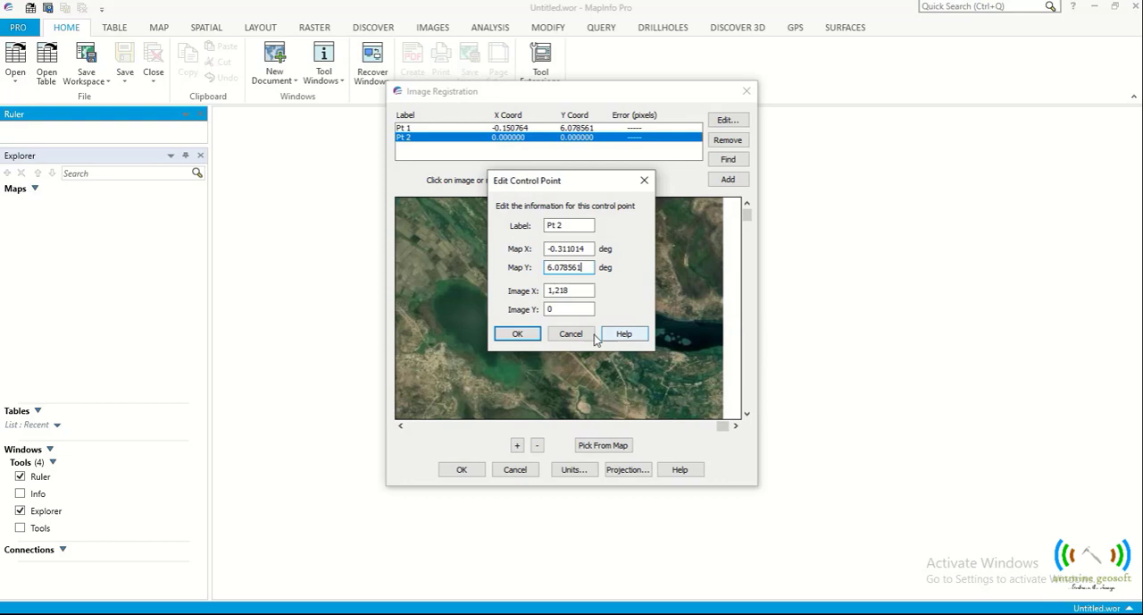
pyautogui.click(518, 334)
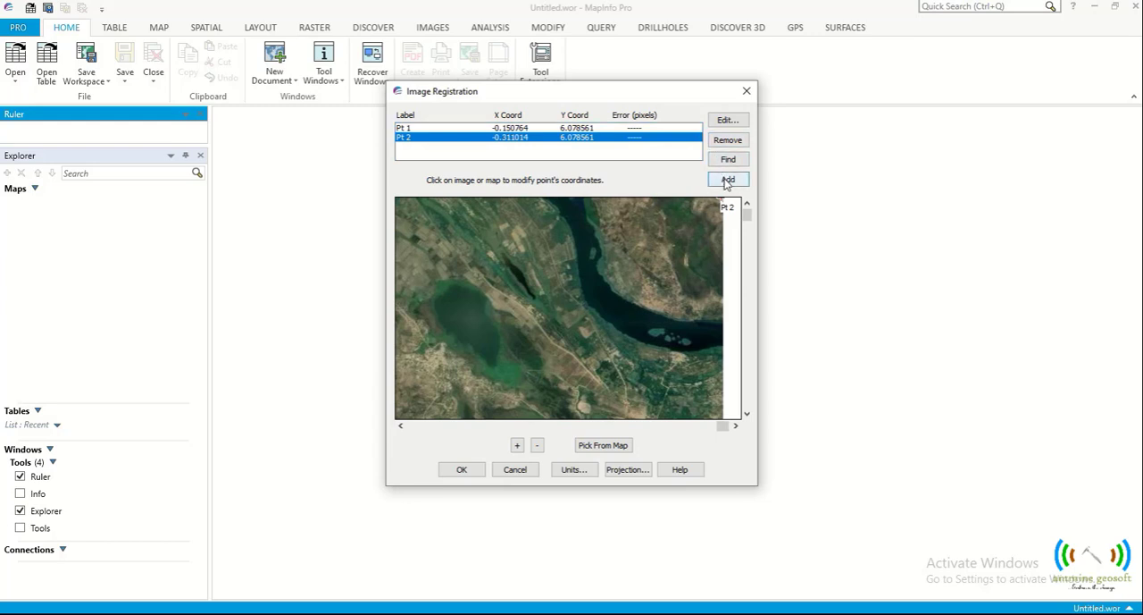
pyautogui.click(727, 121)
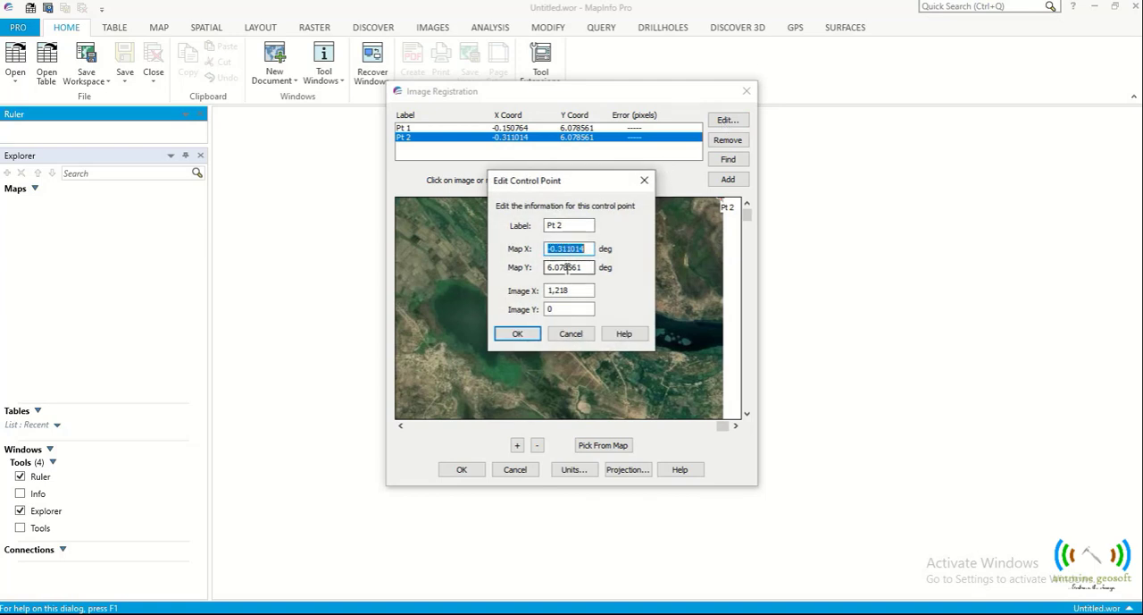
pyautogui.click(644, 181)
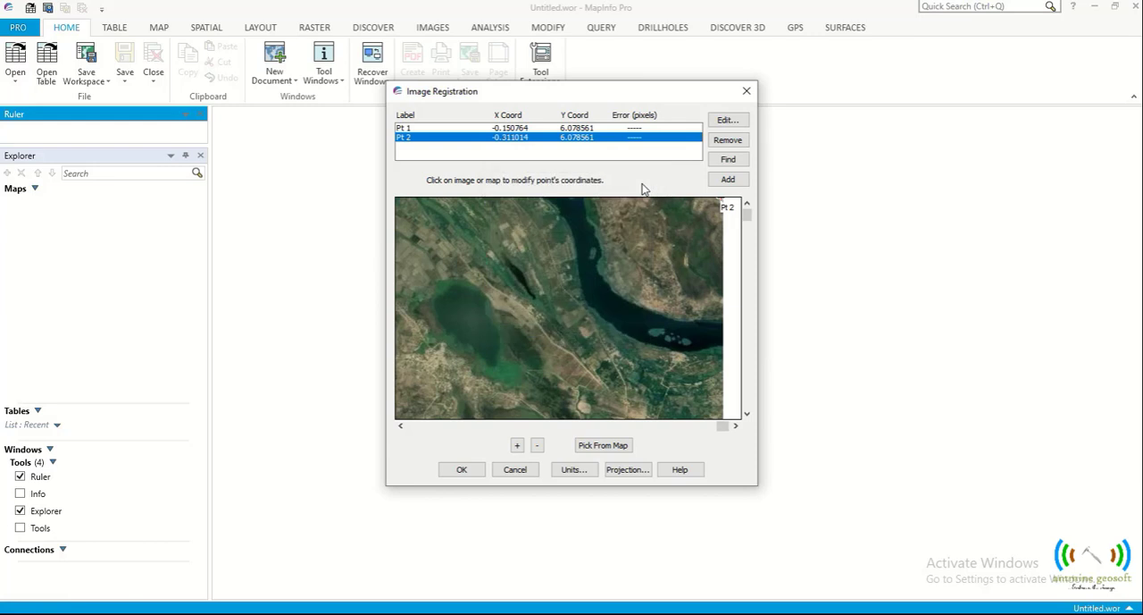
# - Add a third control point, Pt 3, at the image's lower-right corner
pyautogui.click(748, 417)
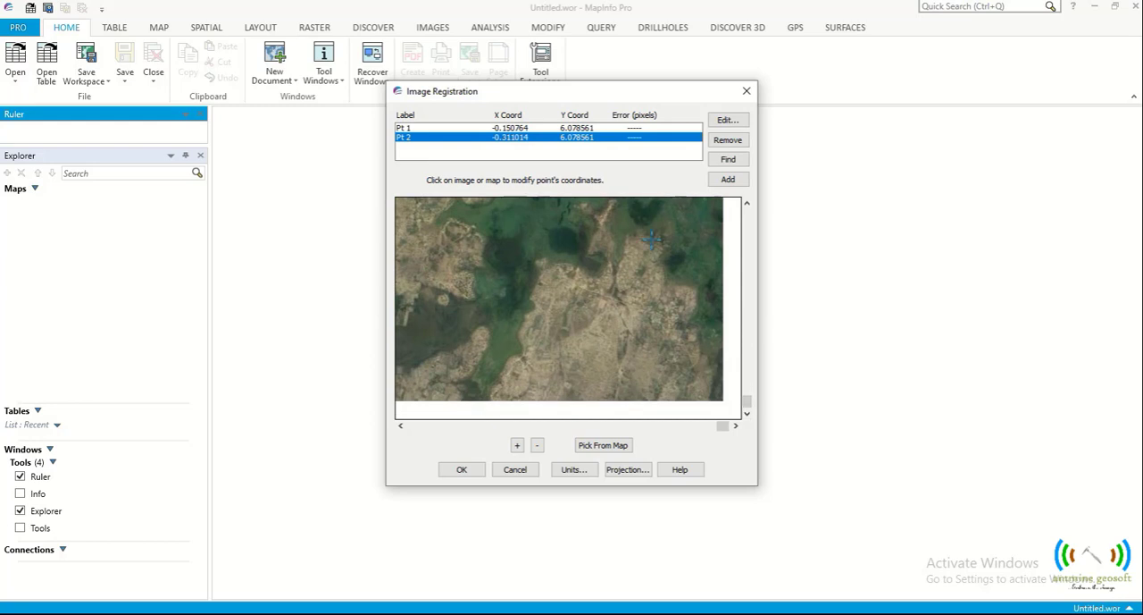
pyautogui.click(727, 181)
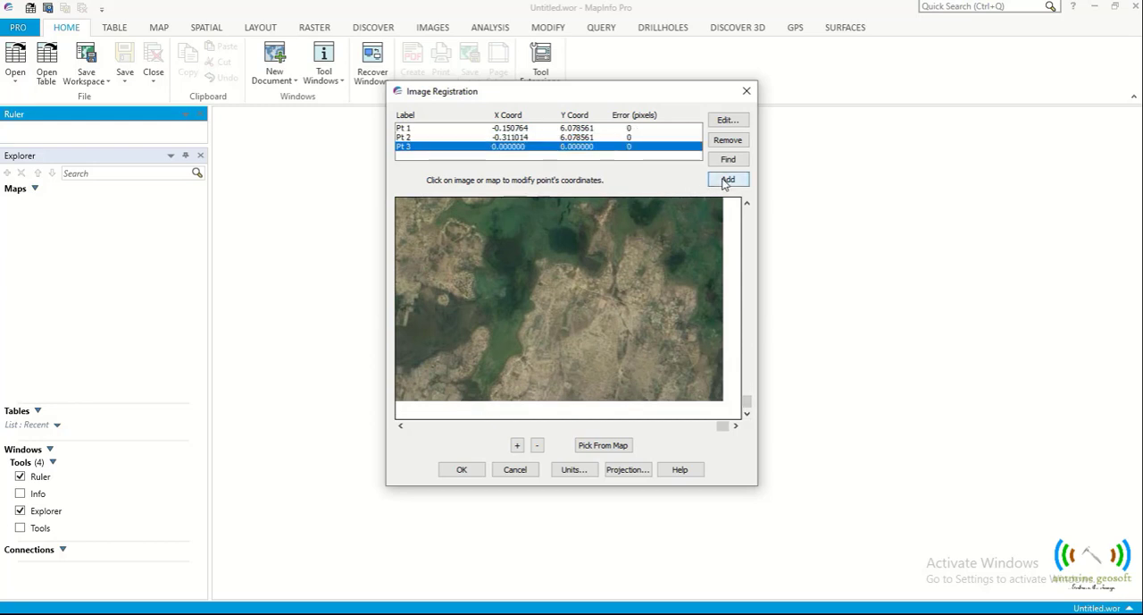
pyautogui.click(721, 401)
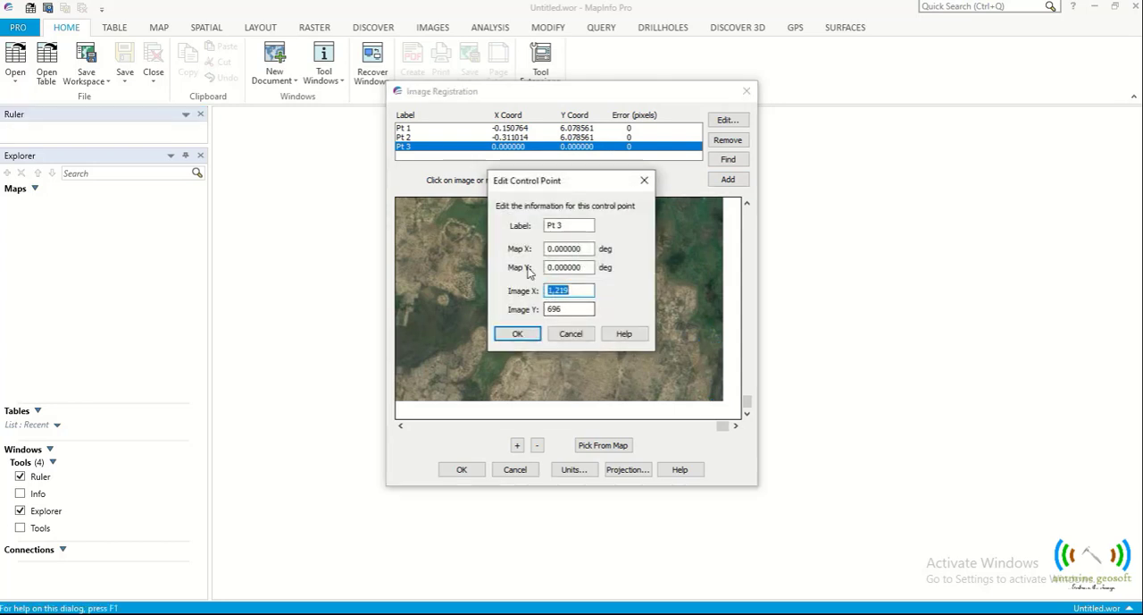
# - Copy P3's decimal-degree longitude from the Excel sheet and set Map X of control point Pt 3 to -0.311014 in MapInfo Pro
pyautogui.hotkey('alt', 'Tab')
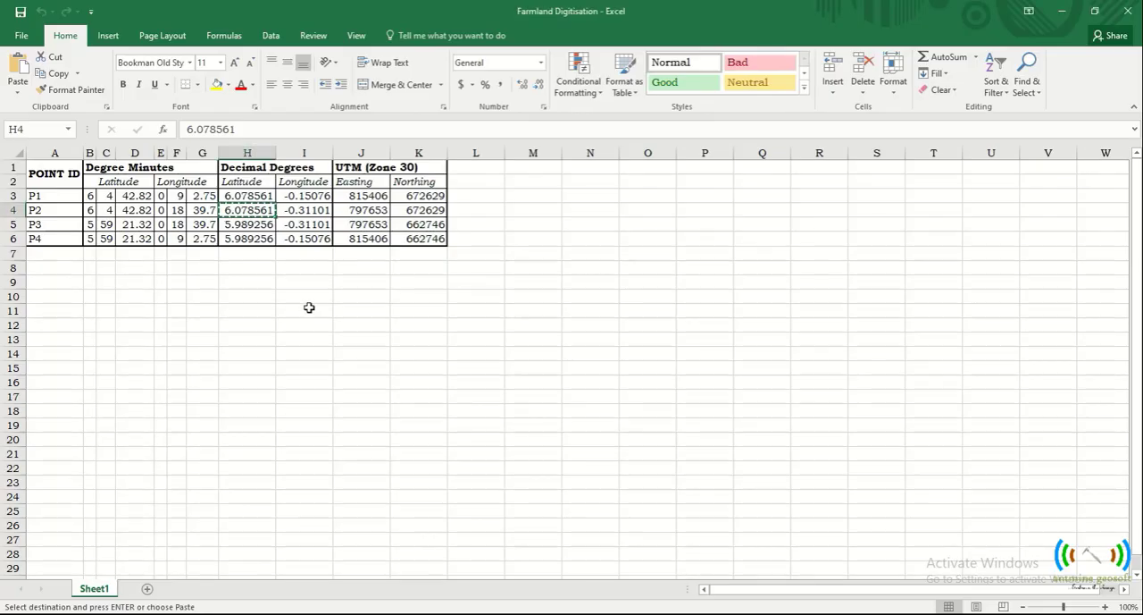
pyautogui.click(303, 225)
pyautogui.rightClick(303, 226)
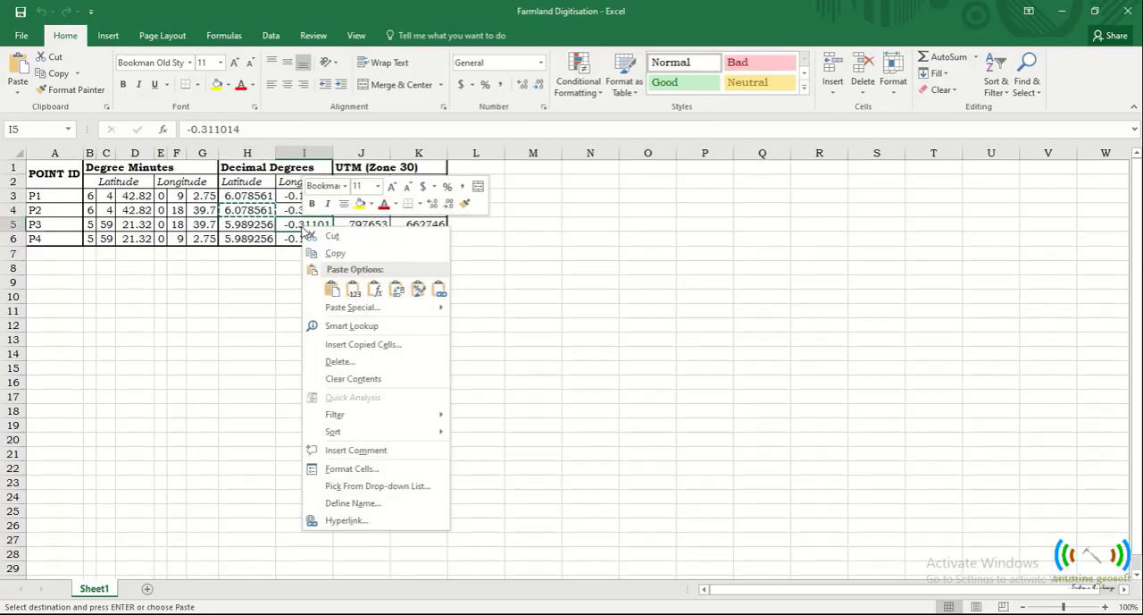
pyautogui.click(332, 255)
pyautogui.hotkey('alt', 'Tab')
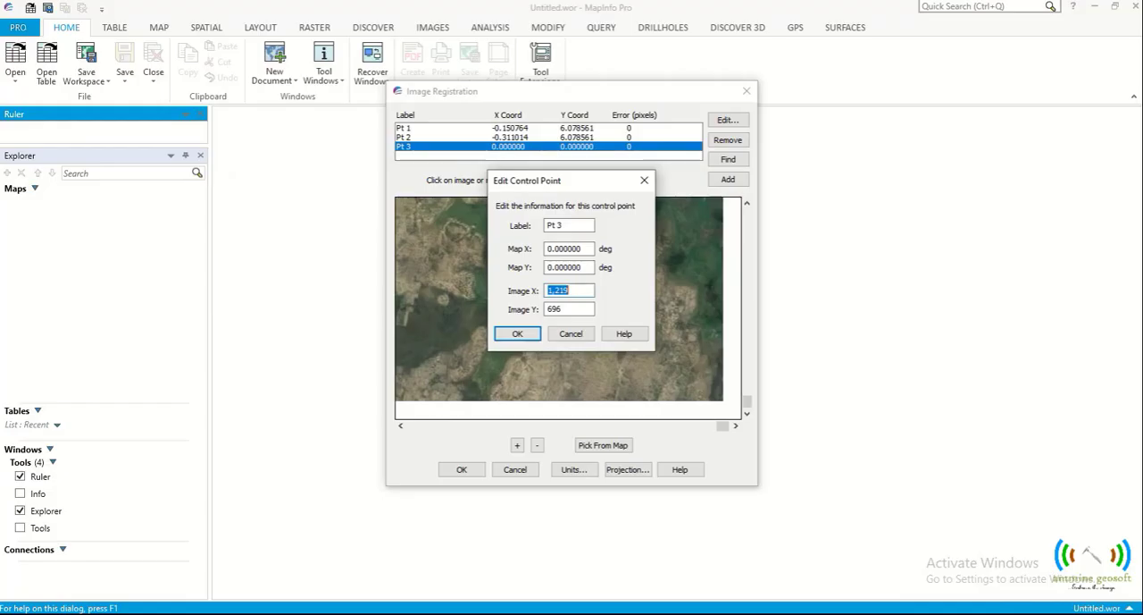
pyautogui.doubleClick(585, 250)
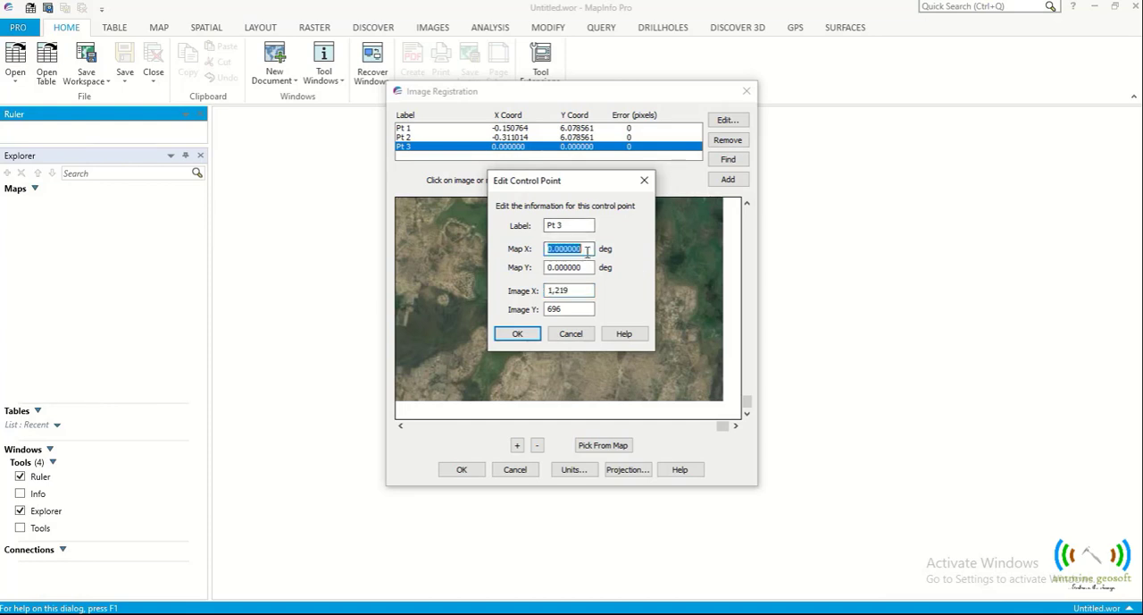
pyautogui.rightClick(587, 253)
pyautogui.click(621, 312)
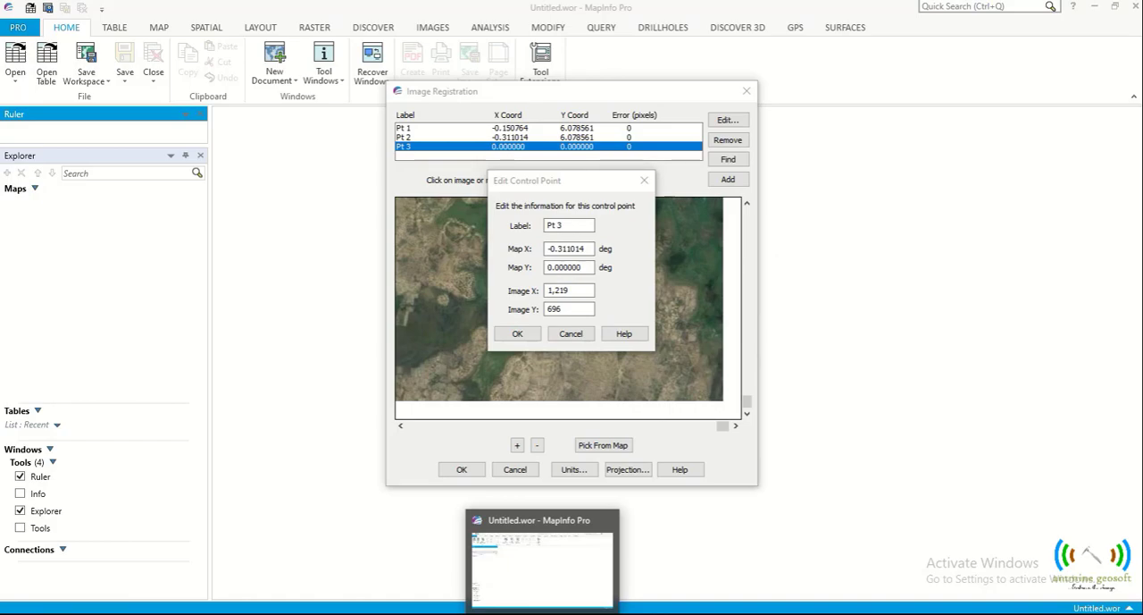
# - Copy P3's decimal-degree latitude from the Excel sheet, set Map Y of Pt 3 to 5.989256 in MapInfo Pro and accept the point
pyautogui.click(510, 613)
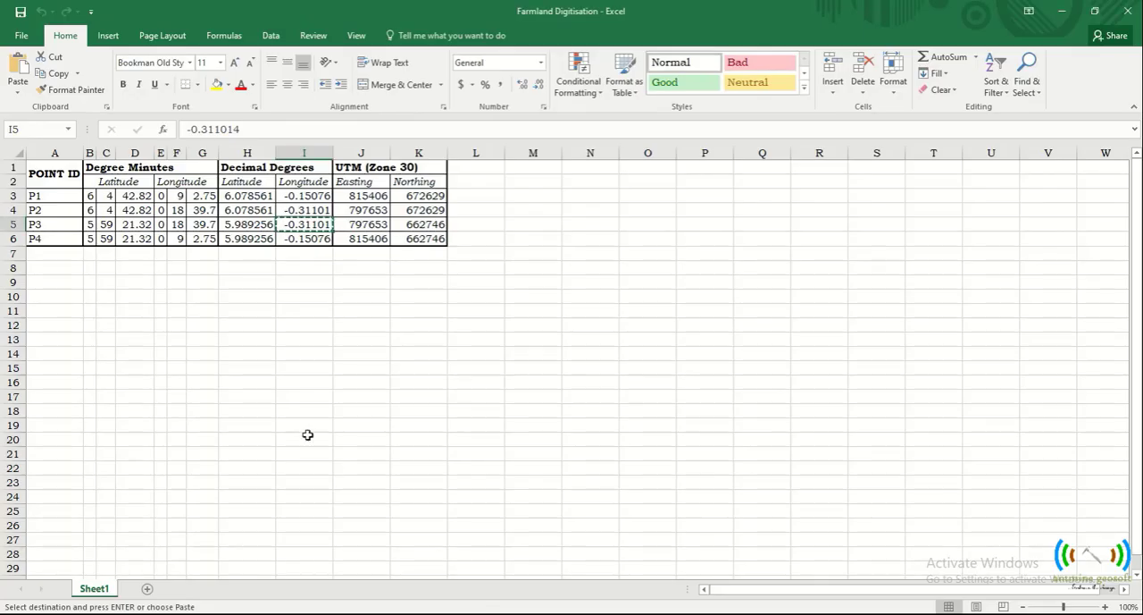
pyautogui.rightClick(246, 224)
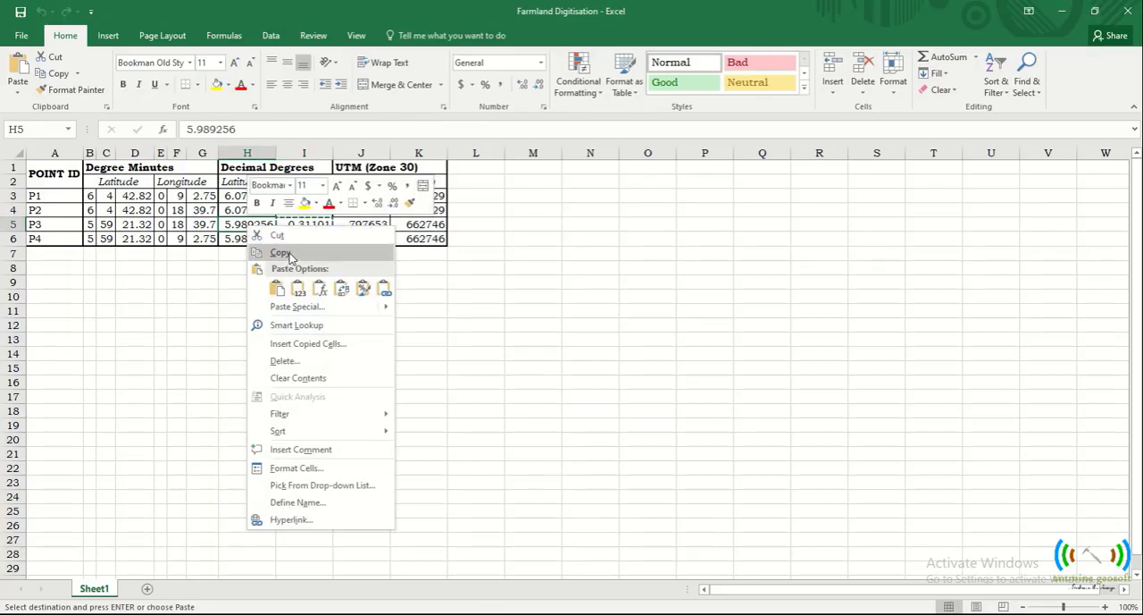
pyautogui.click(289, 254)
pyautogui.click(542, 614)
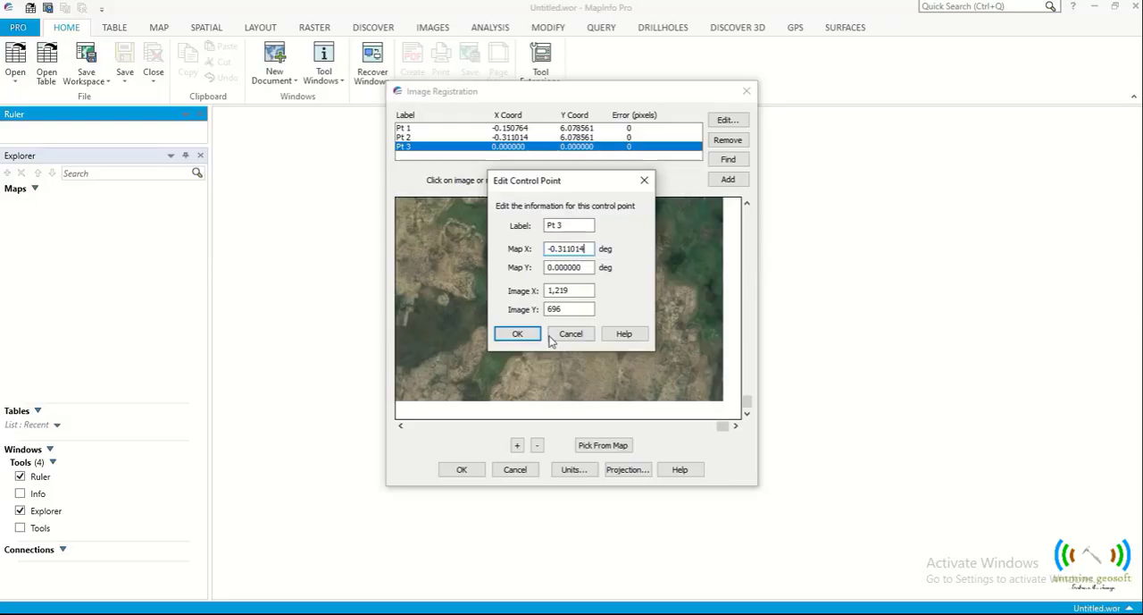
pyautogui.doubleClick(572, 267)
pyautogui.rightClick(578, 270)
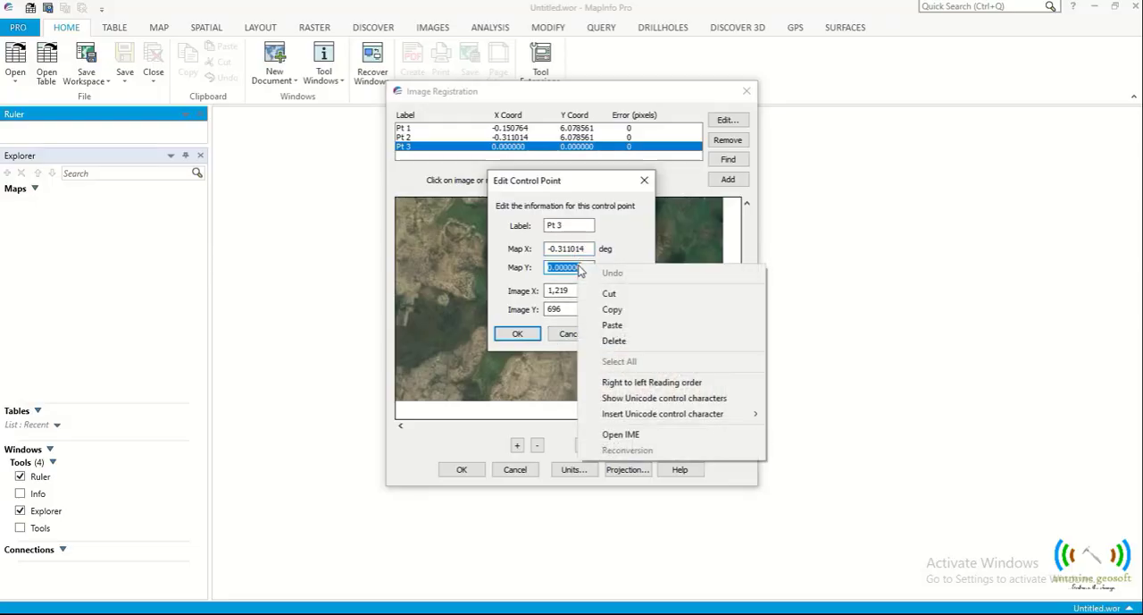
pyautogui.click(611, 325)
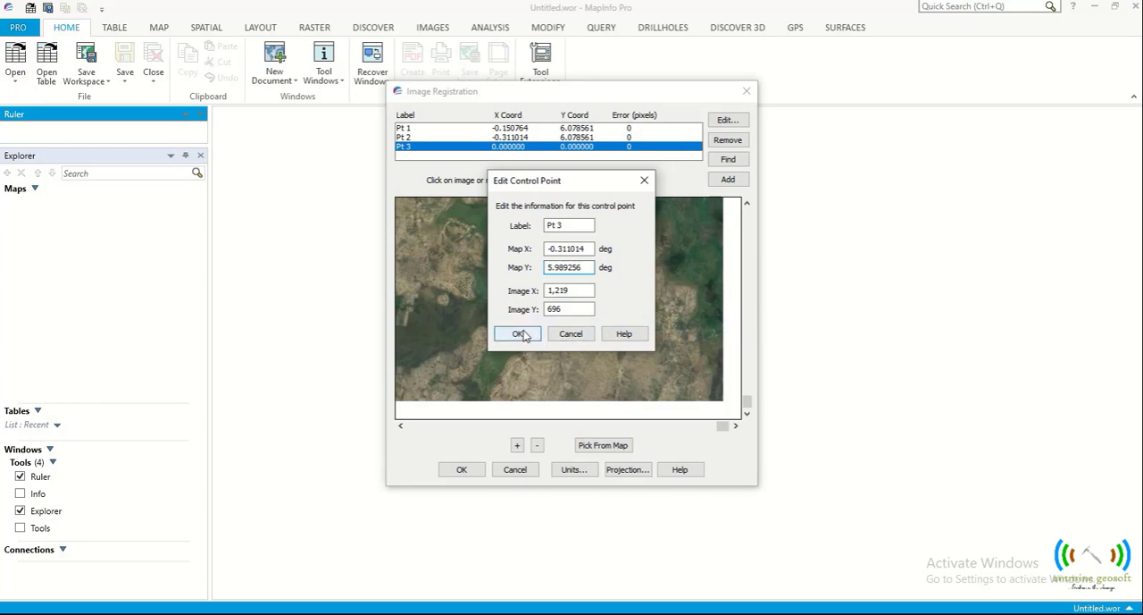
pyautogui.click(518, 333)
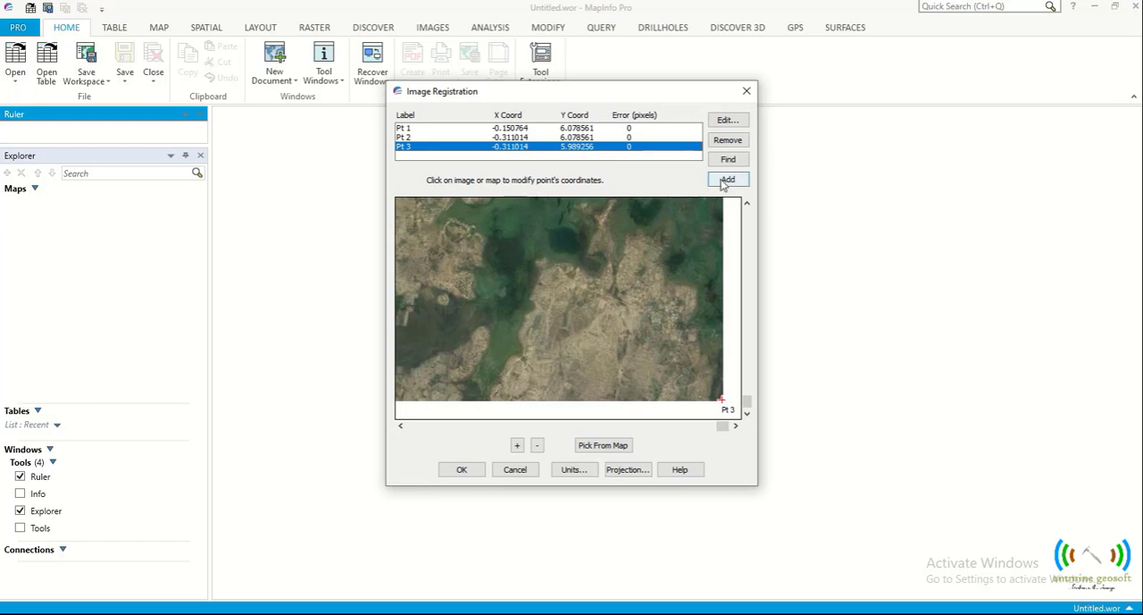
# - Add a fourth control point, Pt 4, at the image's lower-left corner
pyautogui.click(400, 425)
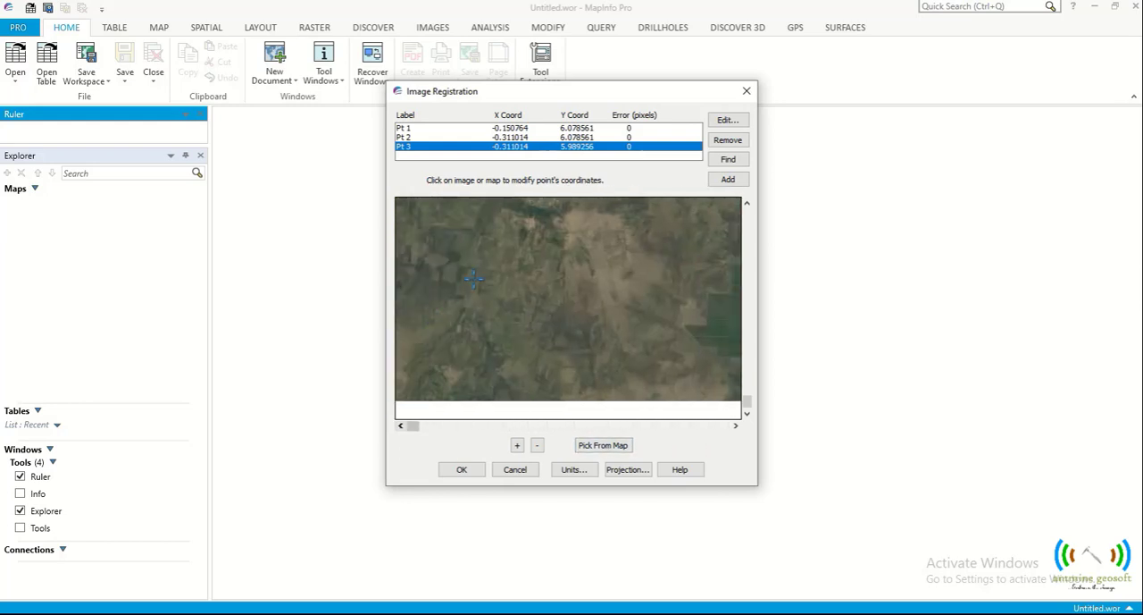
pyautogui.click(728, 179)
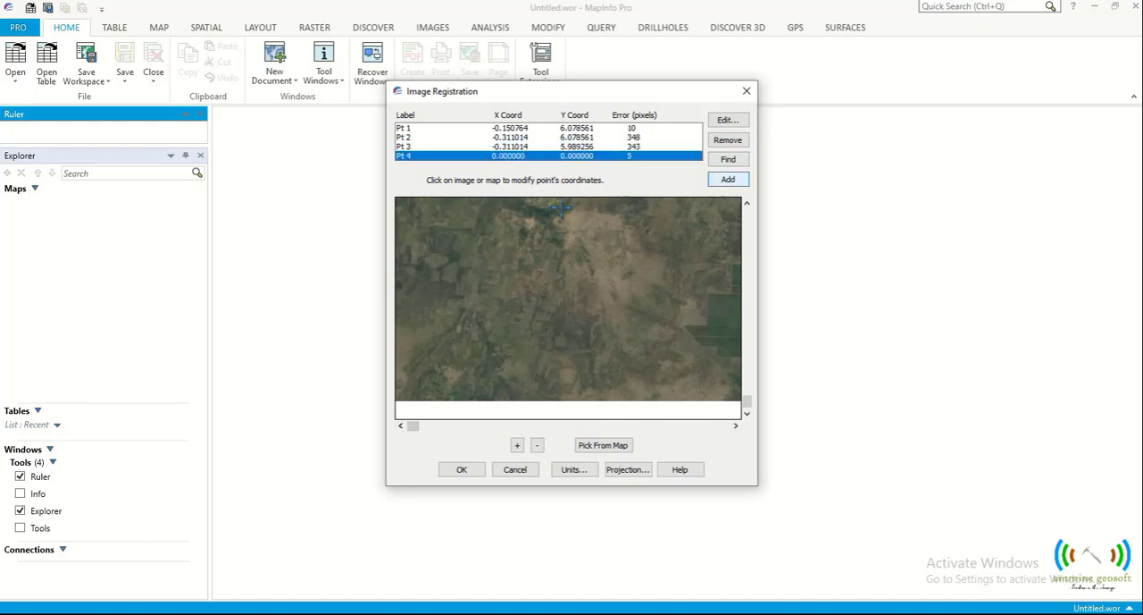
pyautogui.click(397, 401)
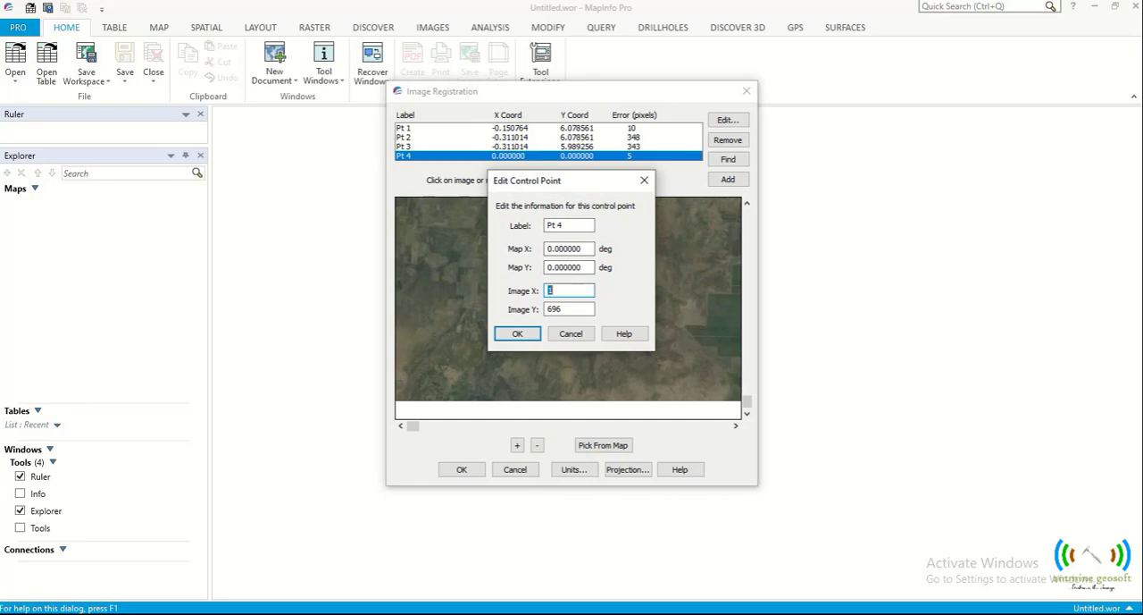
# - Copy P4's decimal-degree longitude from the Excel sheet and set Map X of control point Pt 4 to -0.150764 in MapInfo Pro
pyautogui.hotkey('alt', 'Tab')
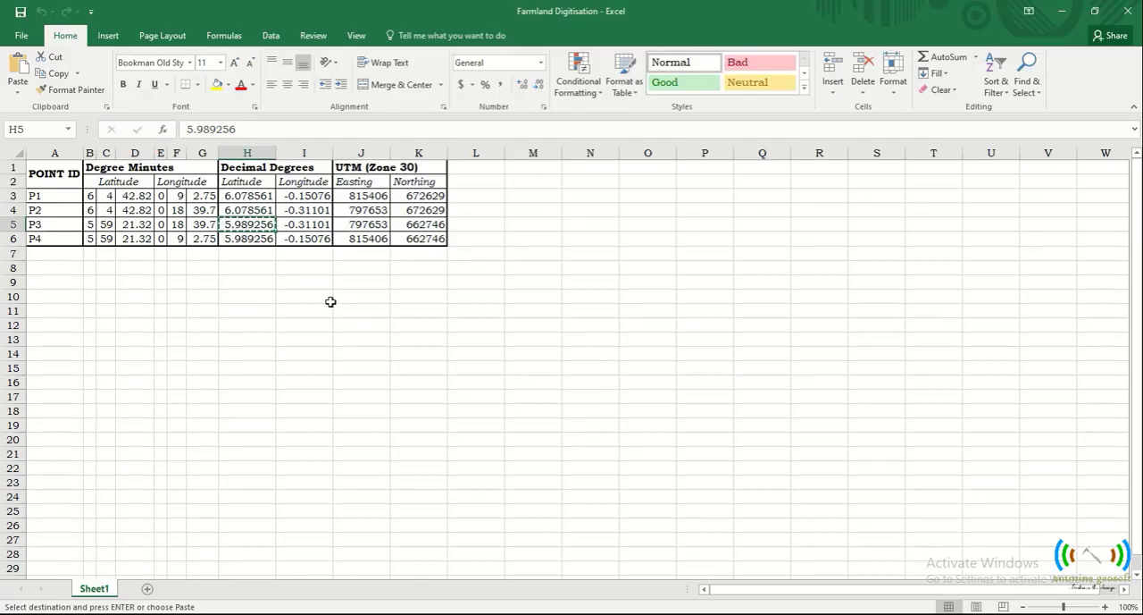
pyautogui.click(305, 239)
pyautogui.rightClick(305, 240)
pyautogui.click(325, 264)
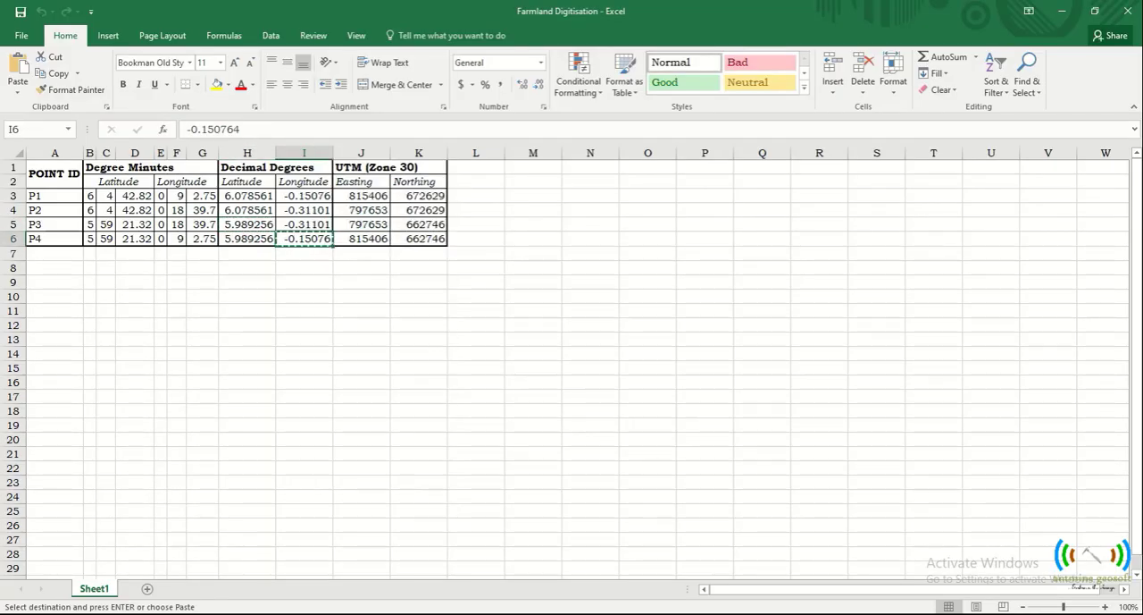
pyautogui.hotkey('alt', 'Tab')
pyautogui.doubleClick(565, 249)
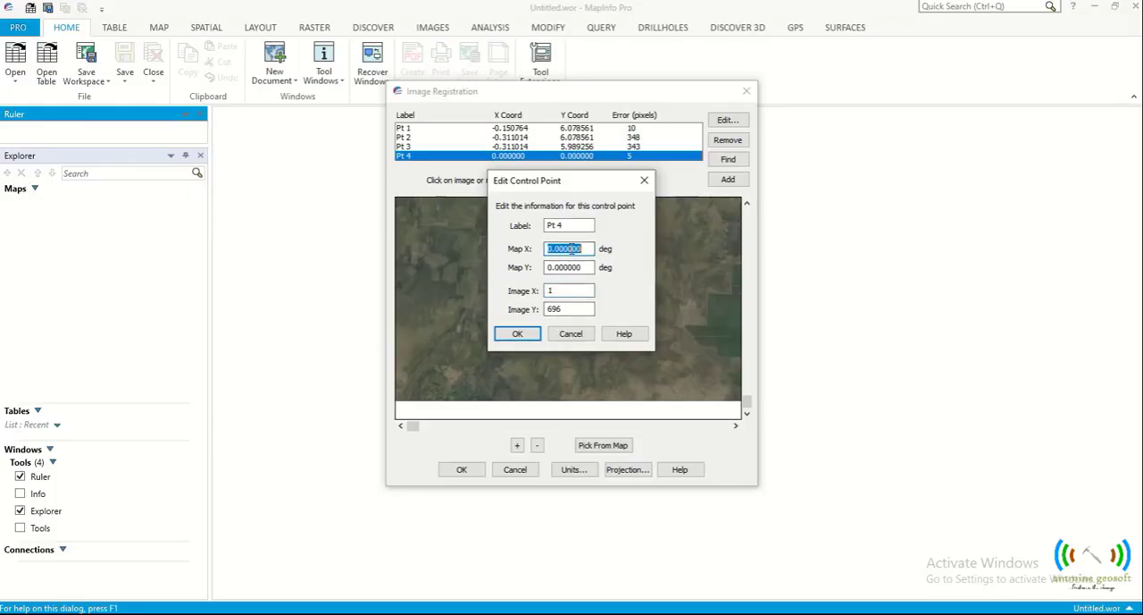
pyautogui.rightClick(568, 249)
pyautogui.click(606, 309)
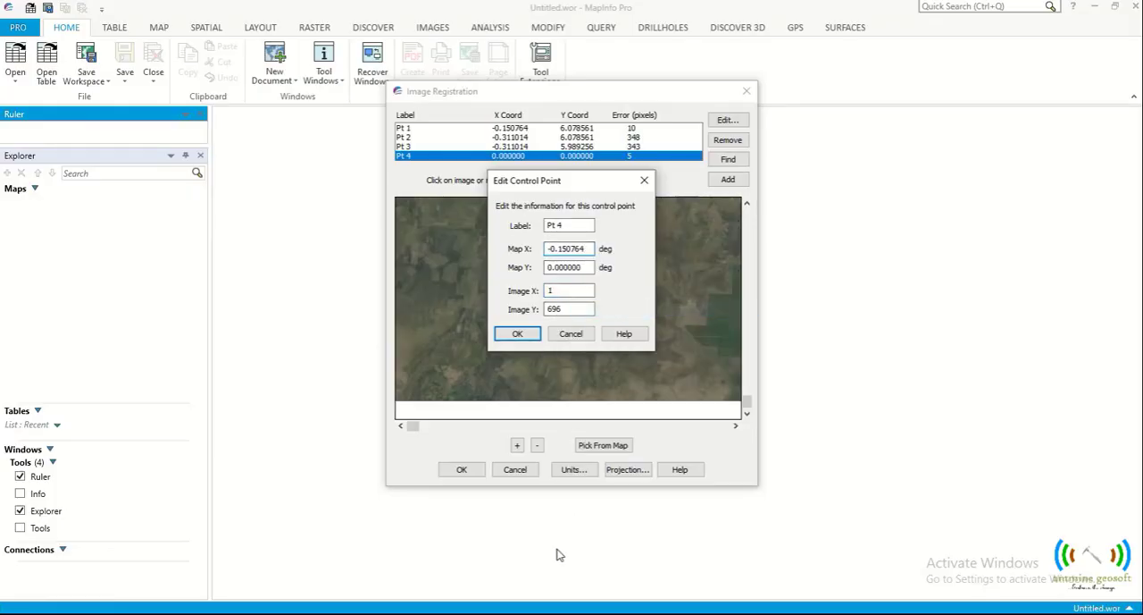
# - Copy P4's decimal-degree latitude from the Excel sheet, set Map Y of Pt 4 to 5.989256 in MapInfo Pro and accept the point
pyautogui.hotkey('alt', 'Tab')
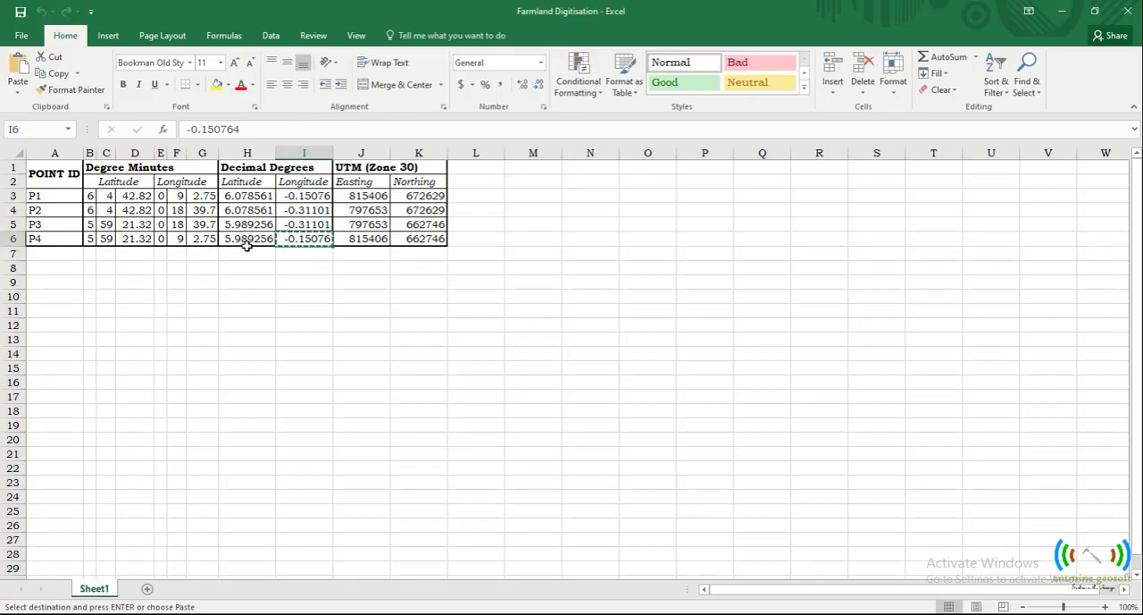
pyautogui.click(248, 239)
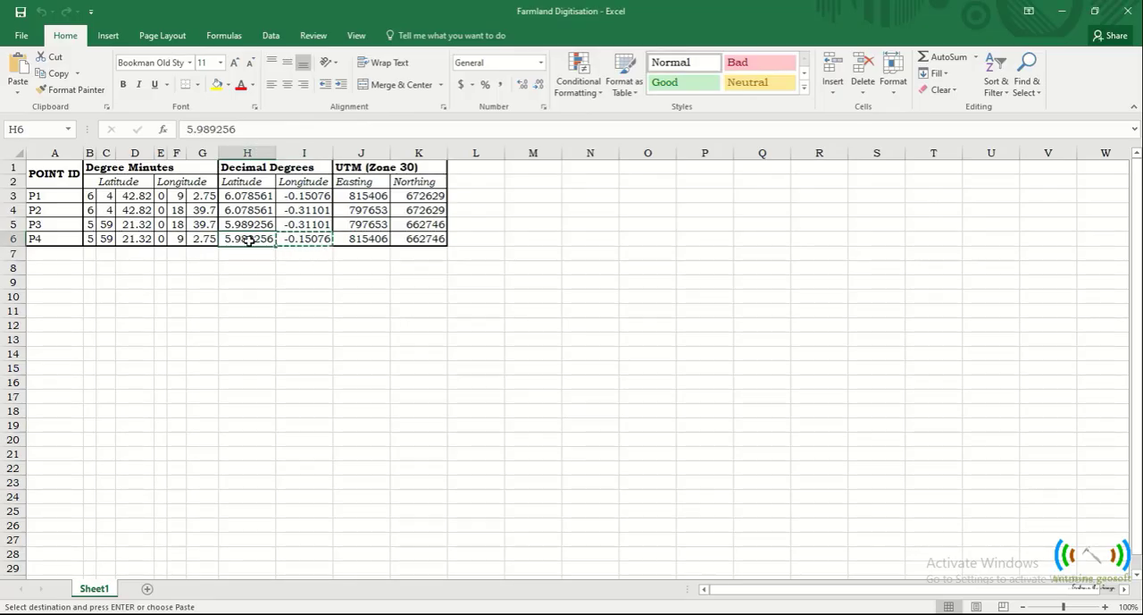
pyautogui.rightClick(248, 239)
pyautogui.click(282, 266)
pyautogui.hotkey('alt', 'Tab')
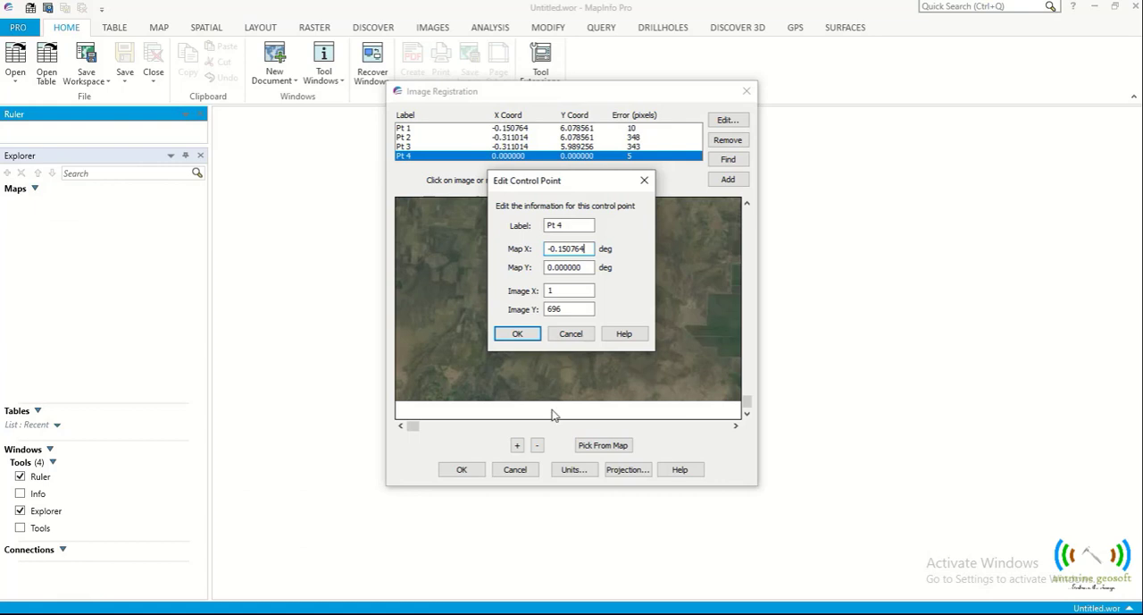
pyautogui.doubleClick(570, 266)
pyautogui.rightClick(570, 266)
pyautogui.click(607, 331)
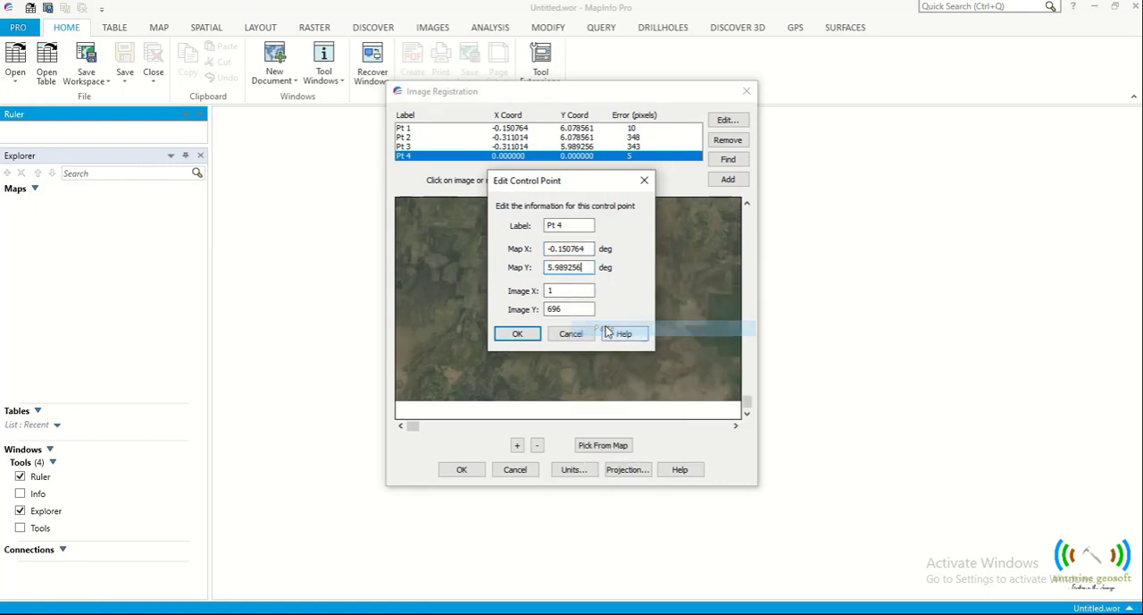
pyautogui.click(524, 333)
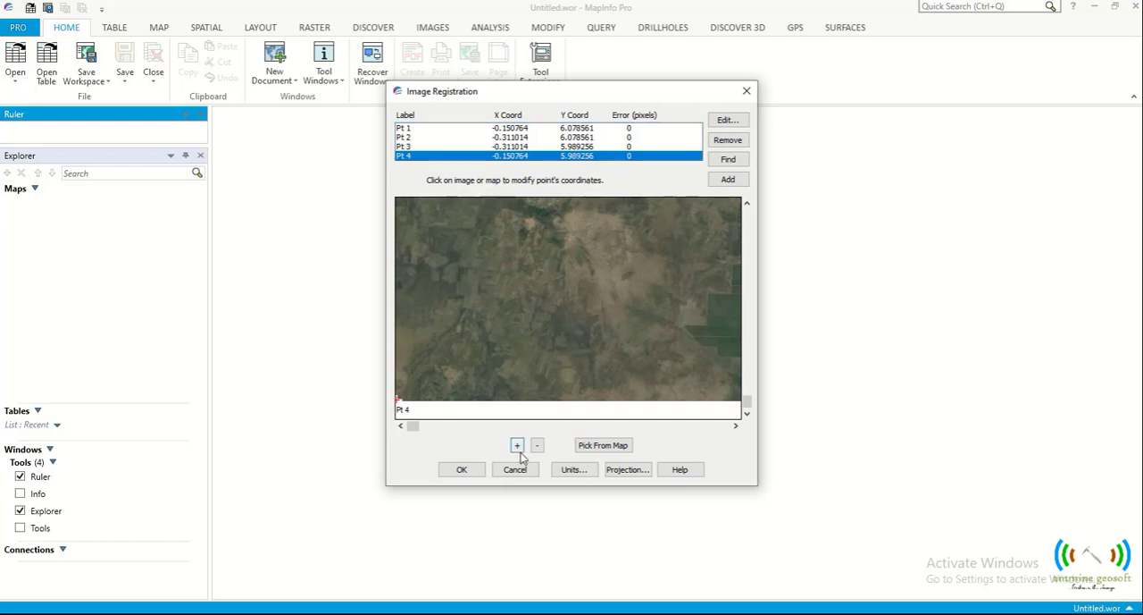
# - Accept the image registration with its four control points and zoom the map in on the full extent of the Farmlands_Digitisation image
pyautogui.click(462, 470)
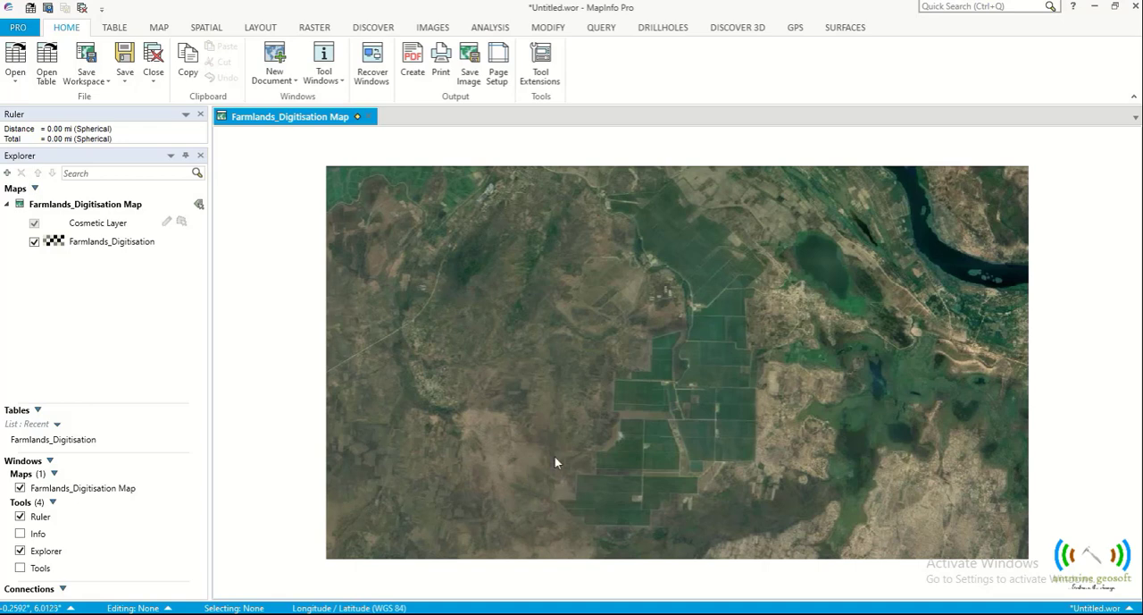
pyautogui.click(158, 28)
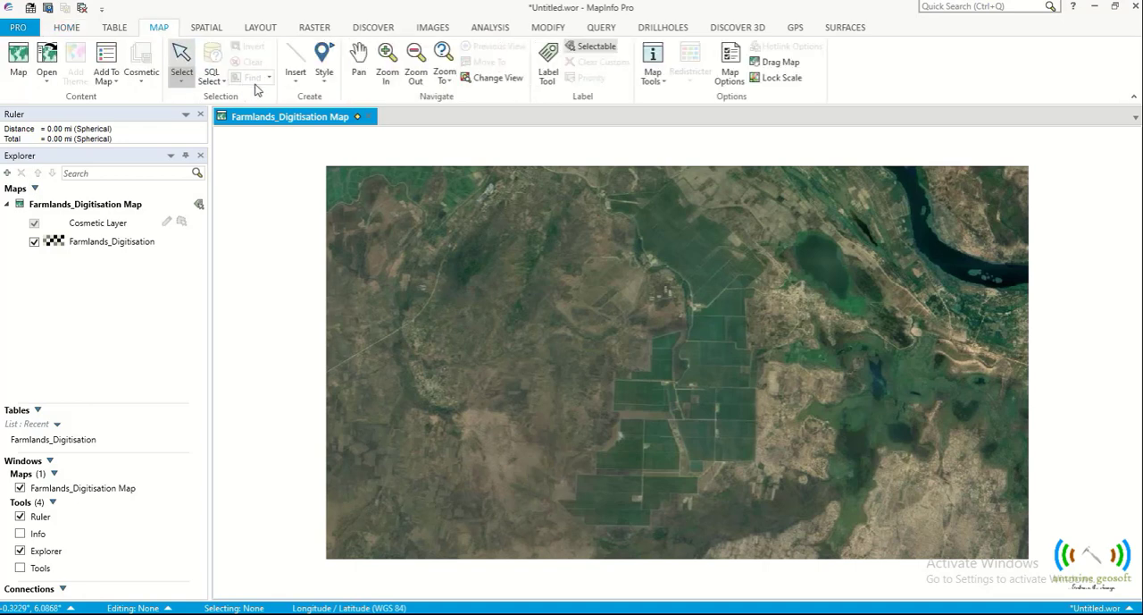
pyautogui.click(386, 65)
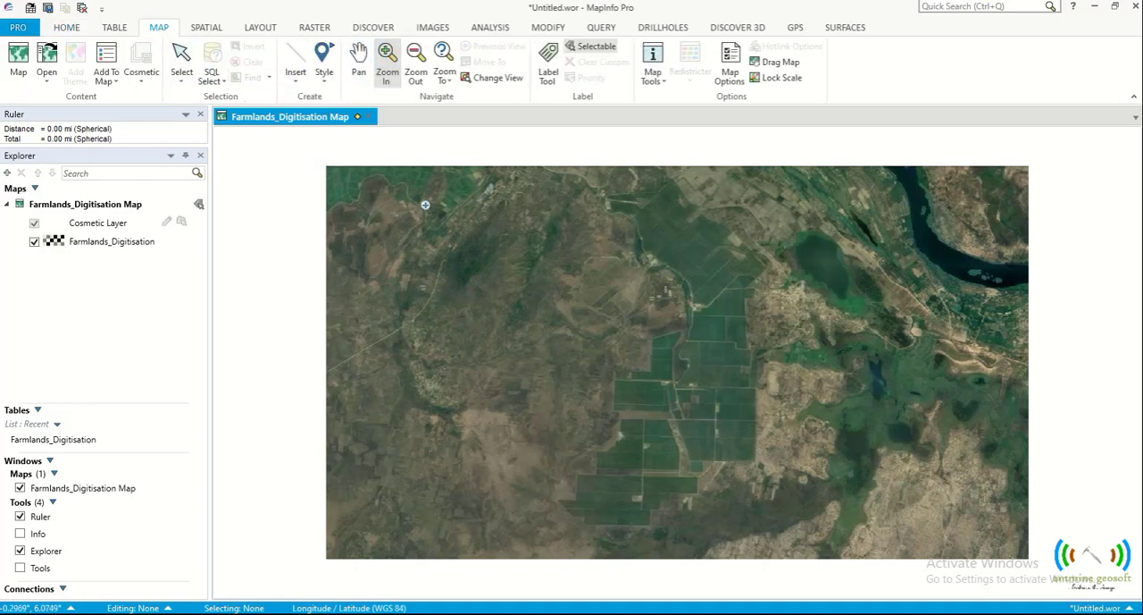
pyautogui.moveTo(315, 158); pyautogui.dragTo(1037, 566)
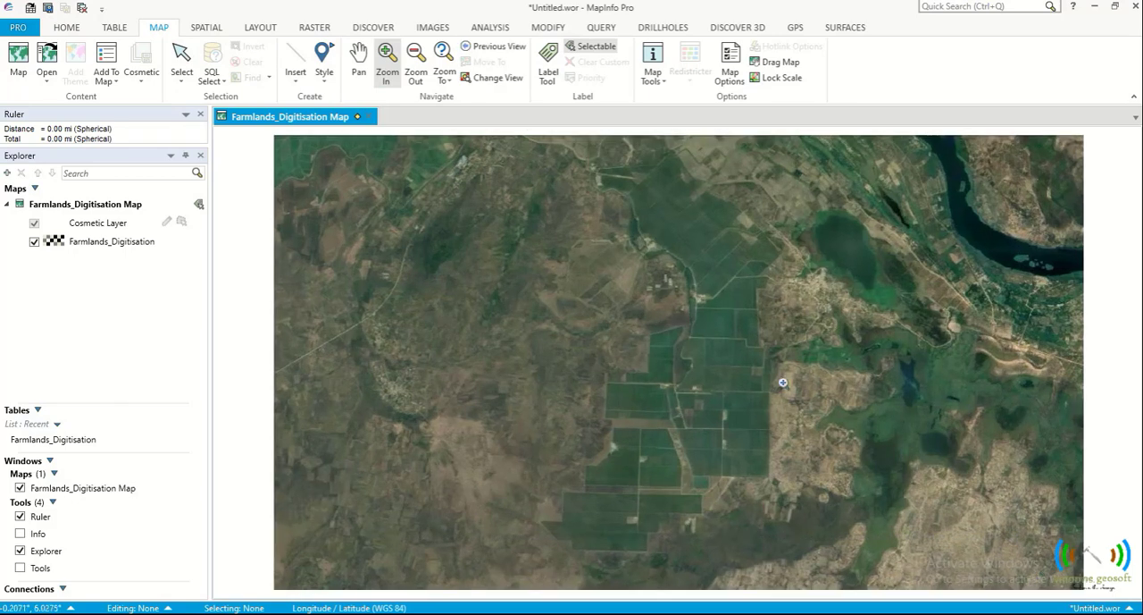